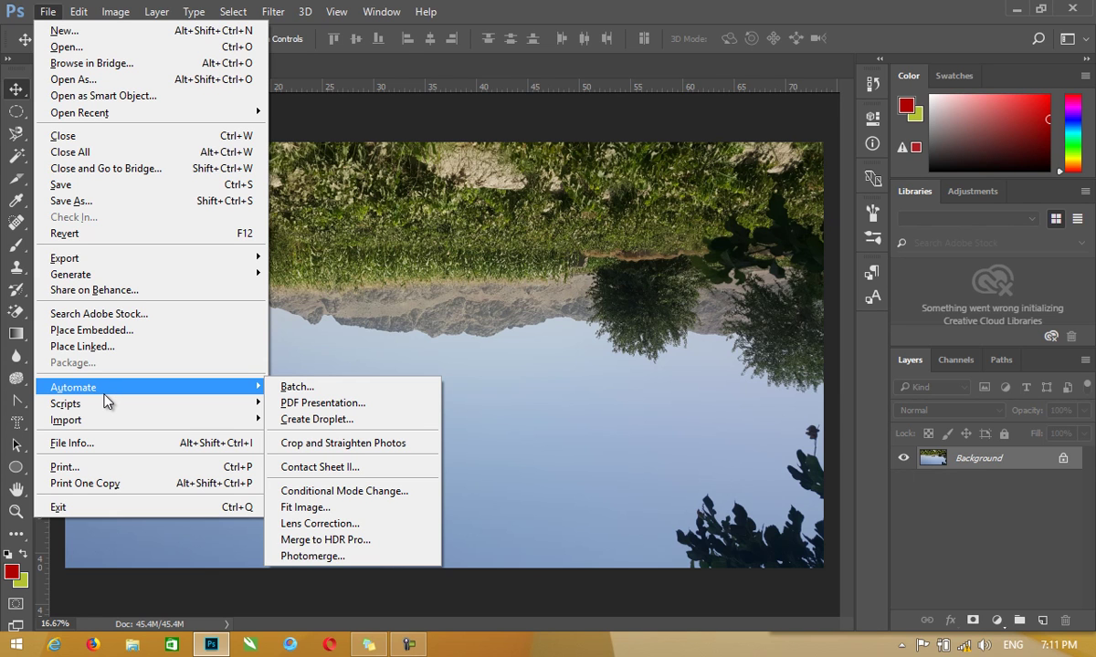
Activate the Gradient tool and set its blend mode to Soft Light
{"action": "left_click", "coordinate": [331, 343]}
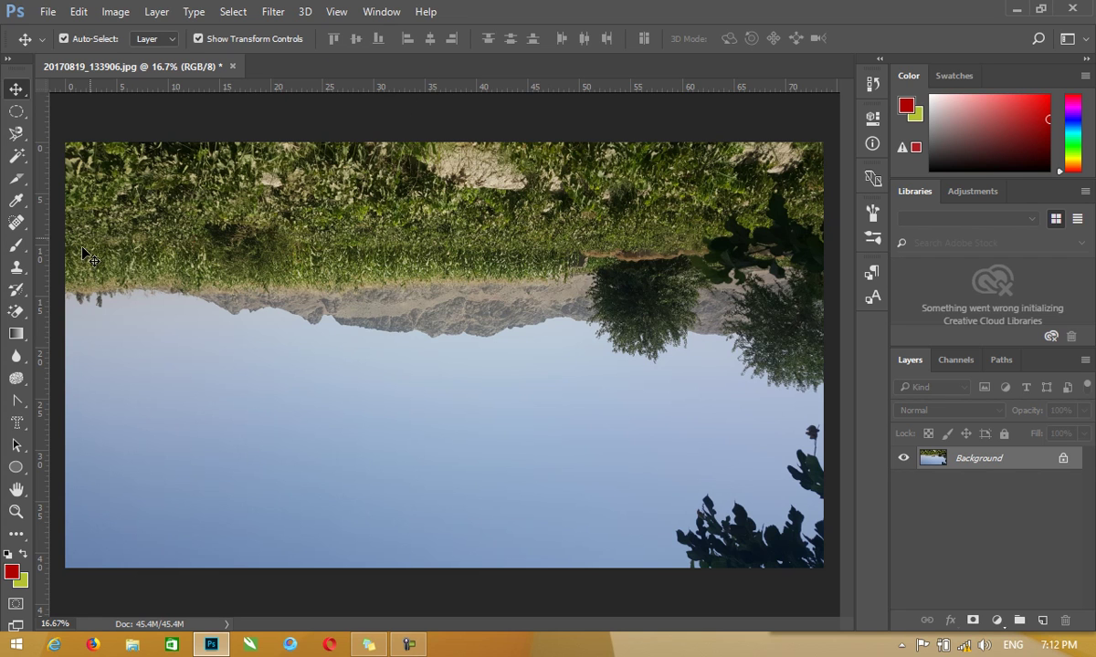
{"action": "left_click", "coordinate": [16, 333]}
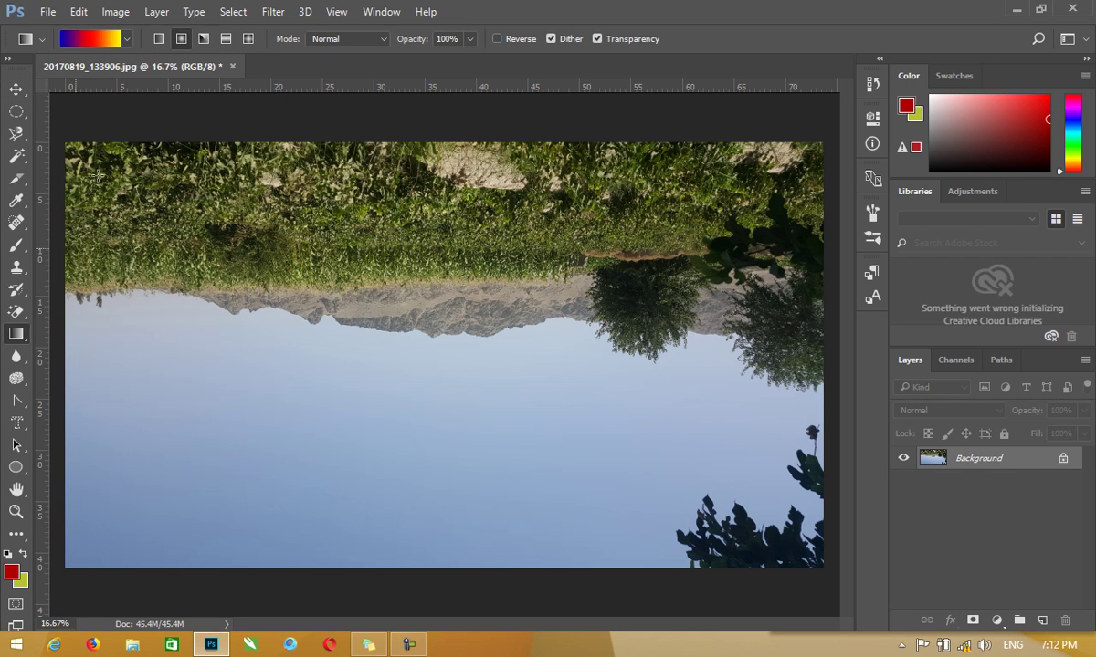
{"action": "left_click", "coordinate": [325, 40]}
{"action": "left_click", "coordinate": [325, 227]}
Try a gradient drawn diagonally across the photo from upper left to lower right, and undo it
{"action": "left_click_drag", "start_coordinate": [141, 202], "coordinate": [676, 546]}
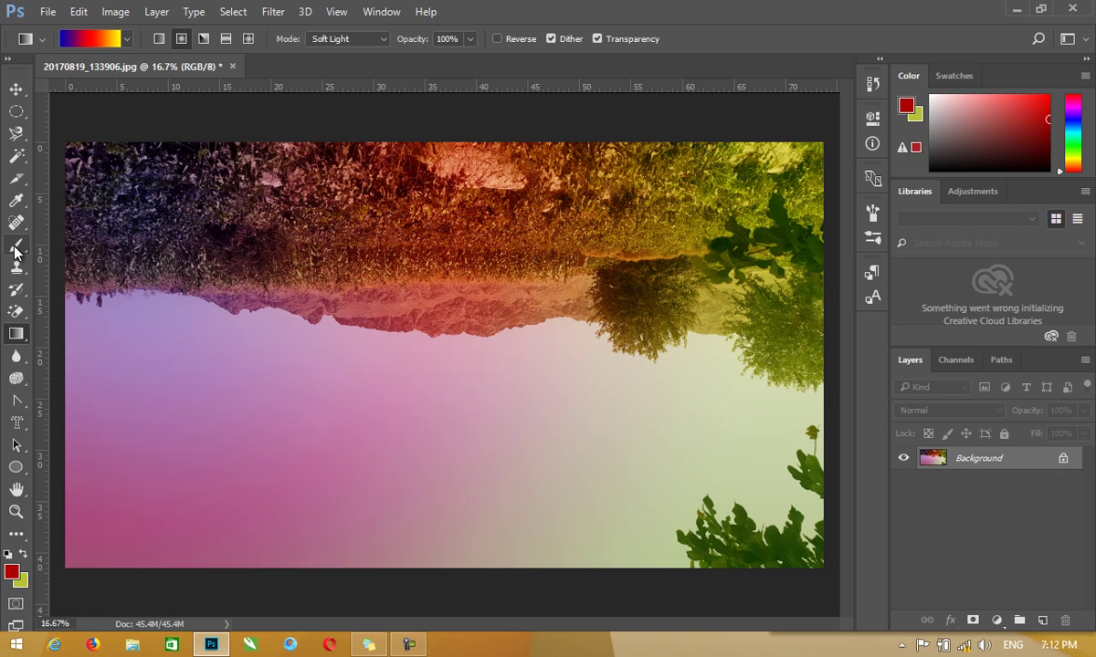
{"action": "key", "text": "ctrl+z"}
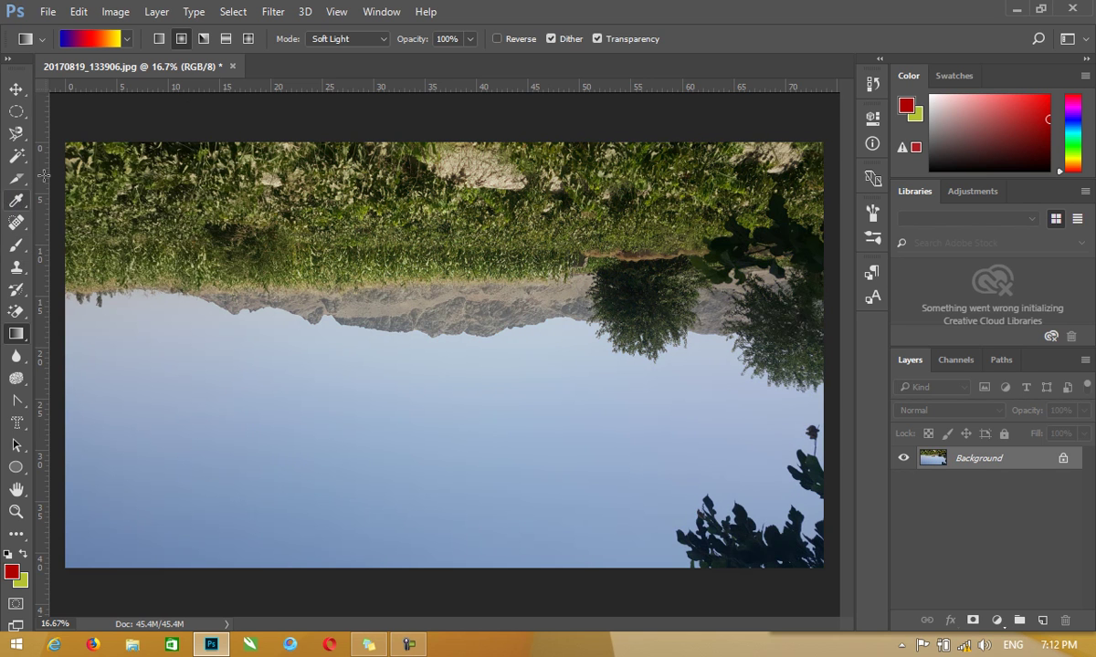
Show the Actions panel and enlarge it so that the whole list of default actions fits
{"action": "left_click", "coordinate": [372, 15]}
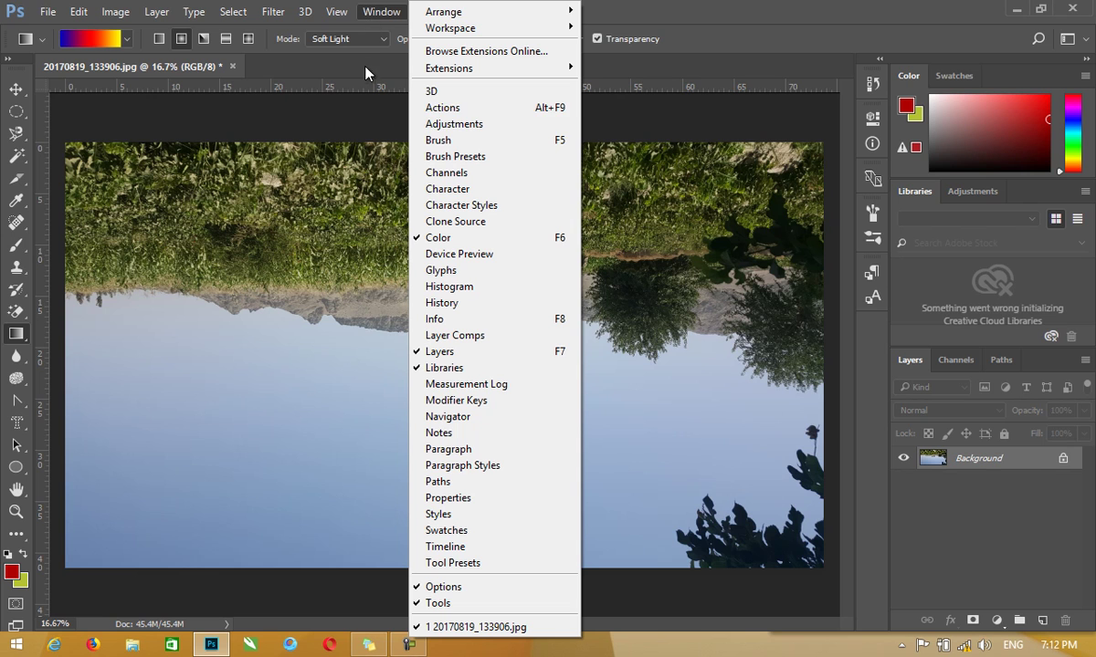
{"action": "left_click", "coordinate": [451, 109]}
{"action": "mouse_move", "coordinate": [776, 176]}
{"action": "left_mouse_down"}
{"action": "mouse_move", "coordinate": [781, 206]}
{"action": "mouse_move", "coordinate": [730, 347]}
{"action": "mouse_move", "coordinate": [728, 454]}
{"action": "left_mouse_up"}
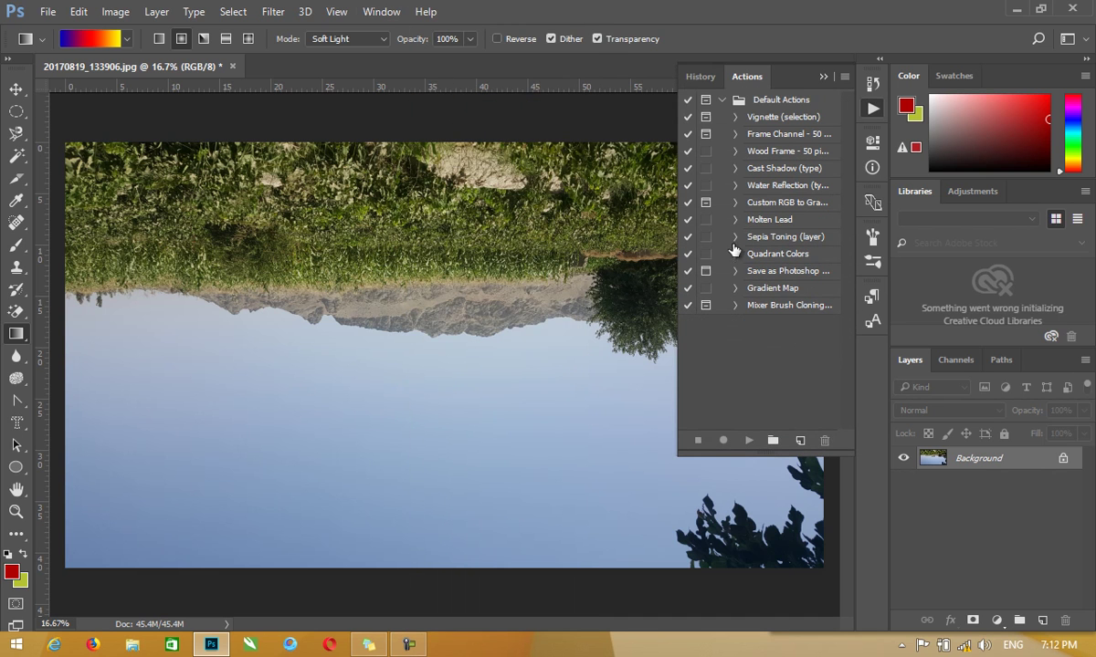
Play the default Wood Frame action on the photo, and revert the image
{"action": "left_click", "coordinate": [767, 153]}
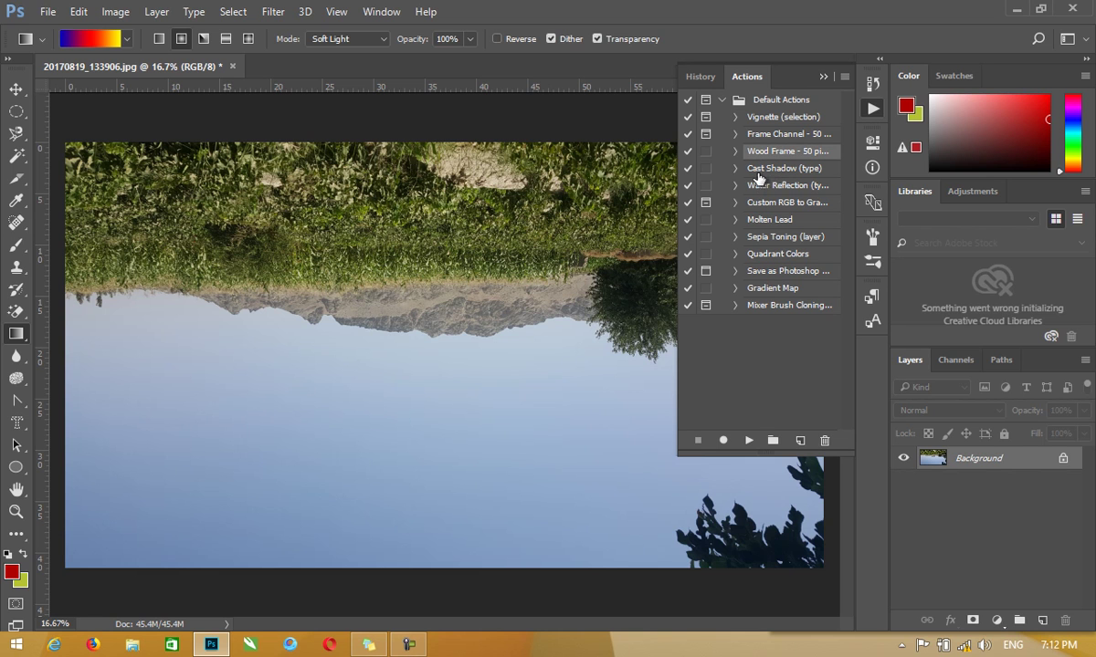
{"action": "left_click", "coordinate": [747, 442]}
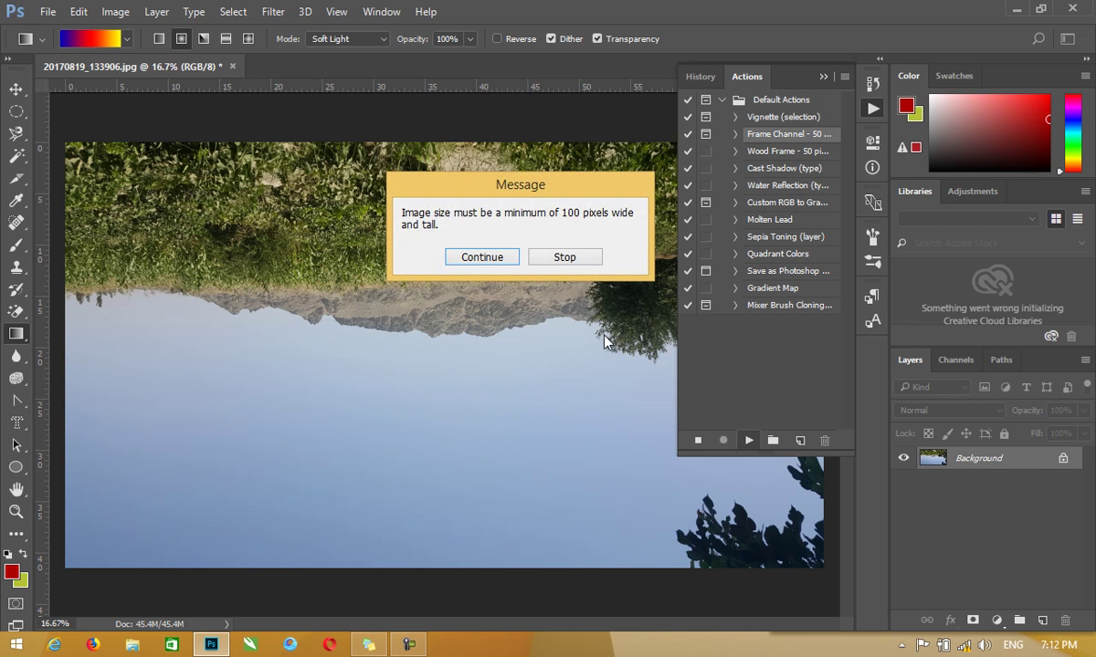
{"action": "left_click", "coordinate": [483, 259]}
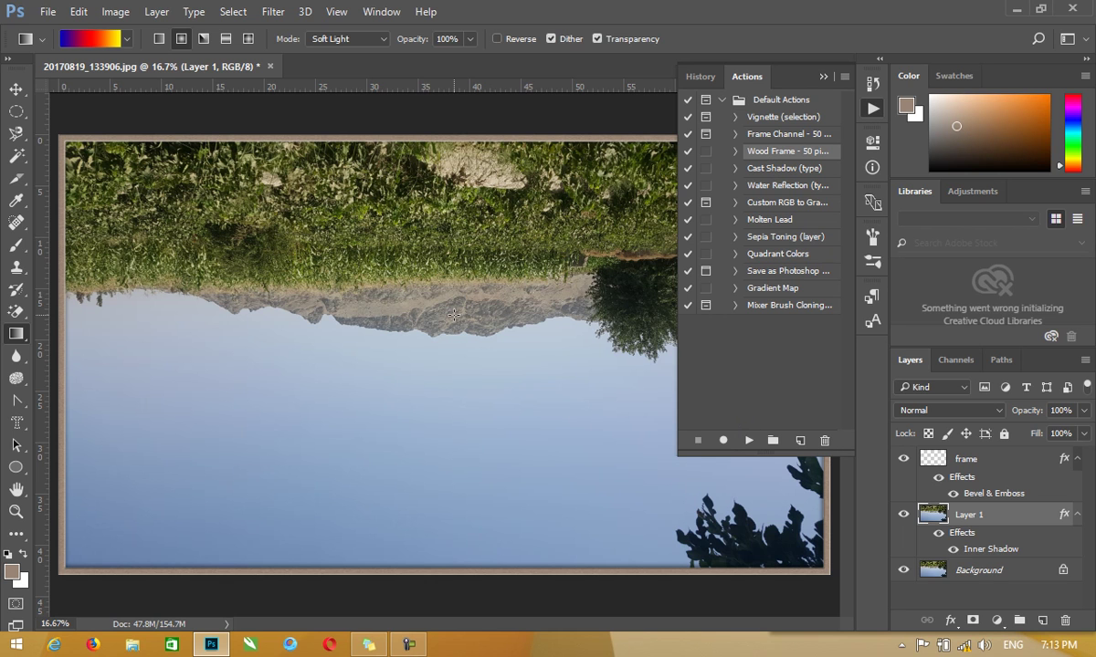
{"action": "key", "text": "F12"}
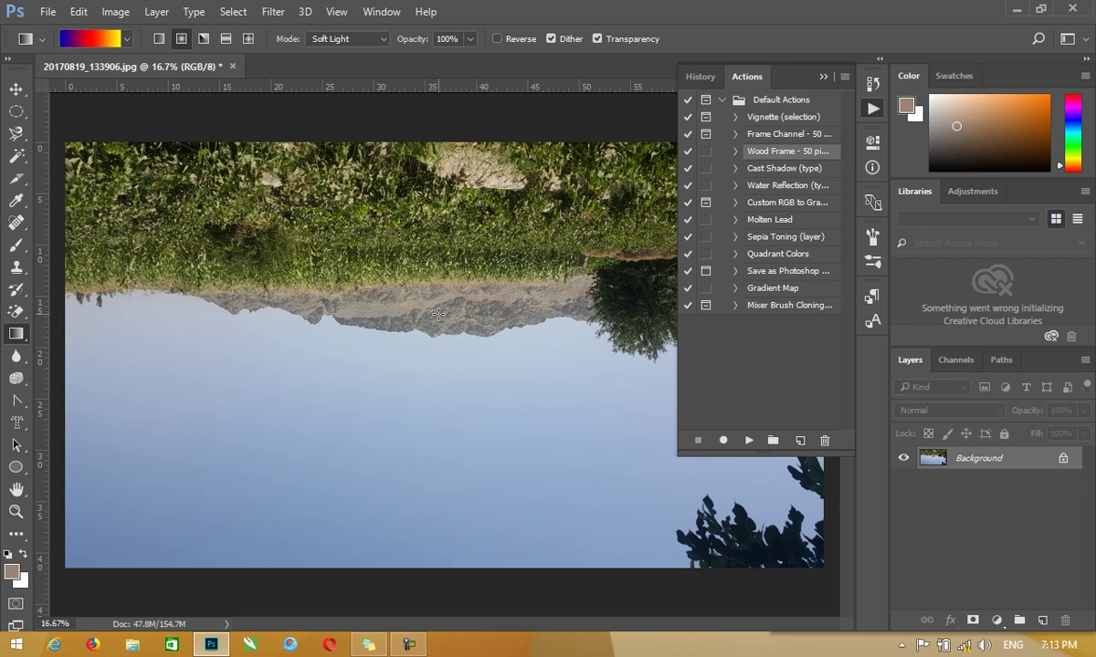
{"action": "left_click", "coordinate": [767, 369]}
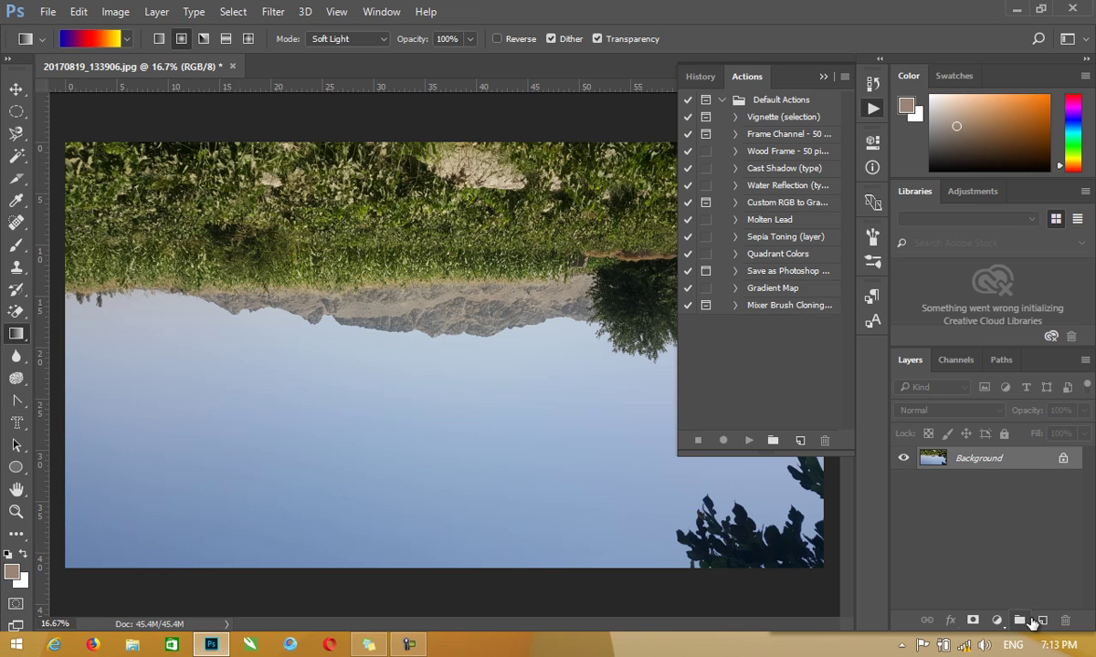
{"action": "left_click", "coordinate": [799, 441]}
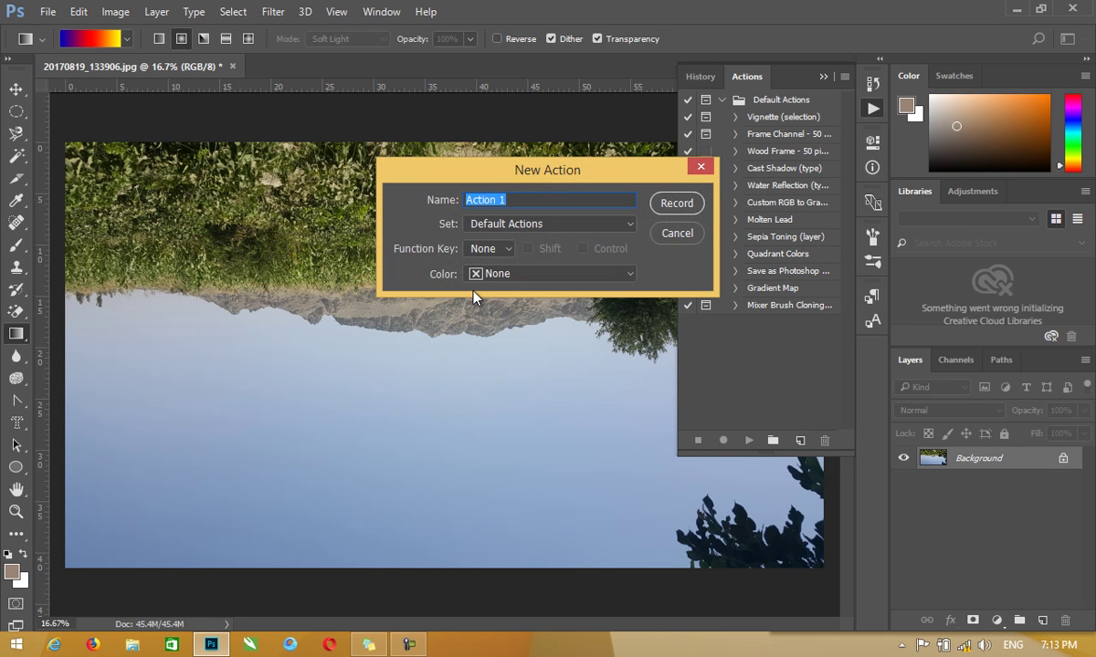
{"action": "type", "text": "Colors"}
{"action": "left_click", "coordinate": [473, 228]}
{"action": "left_click", "coordinate": [473, 226]}
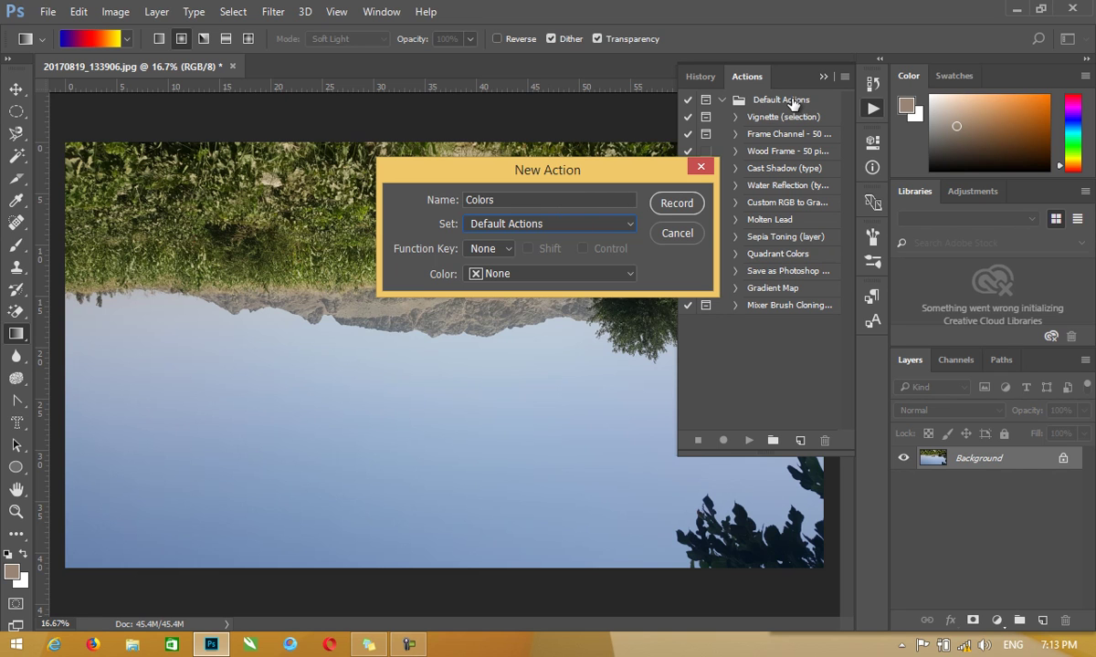
{"action": "left_click", "coordinate": [677, 234]}
Create a new action set named My Actions
{"action": "left_click", "coordinate": [773, 440]}
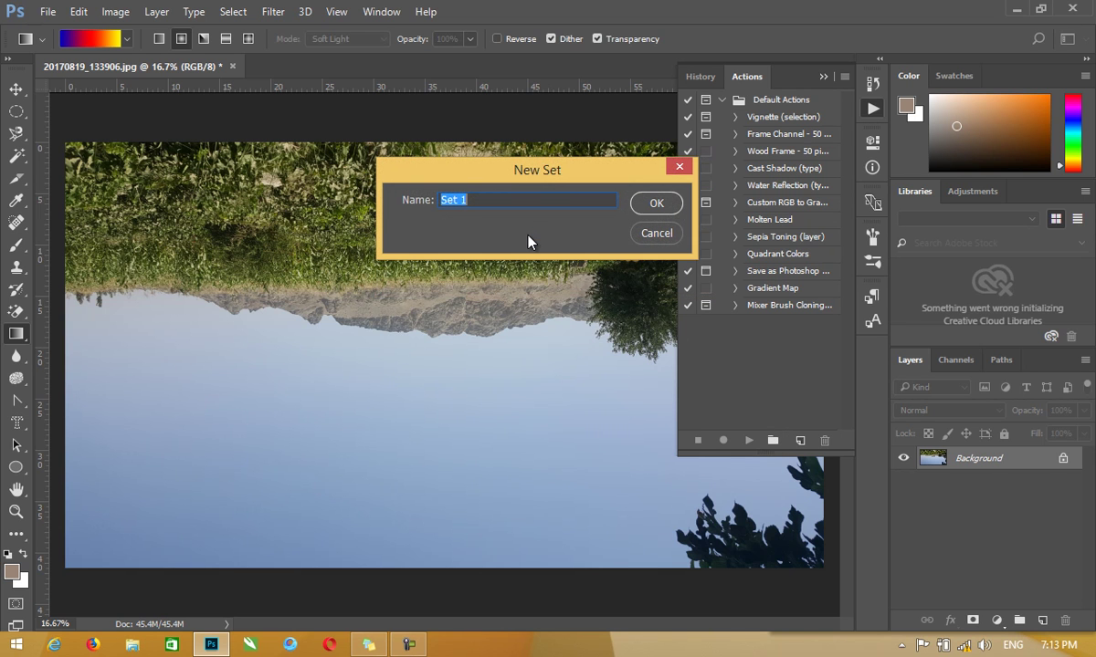
{"action": "type", "text": "My Actions"}
{"action": "key", "text": "Return"}
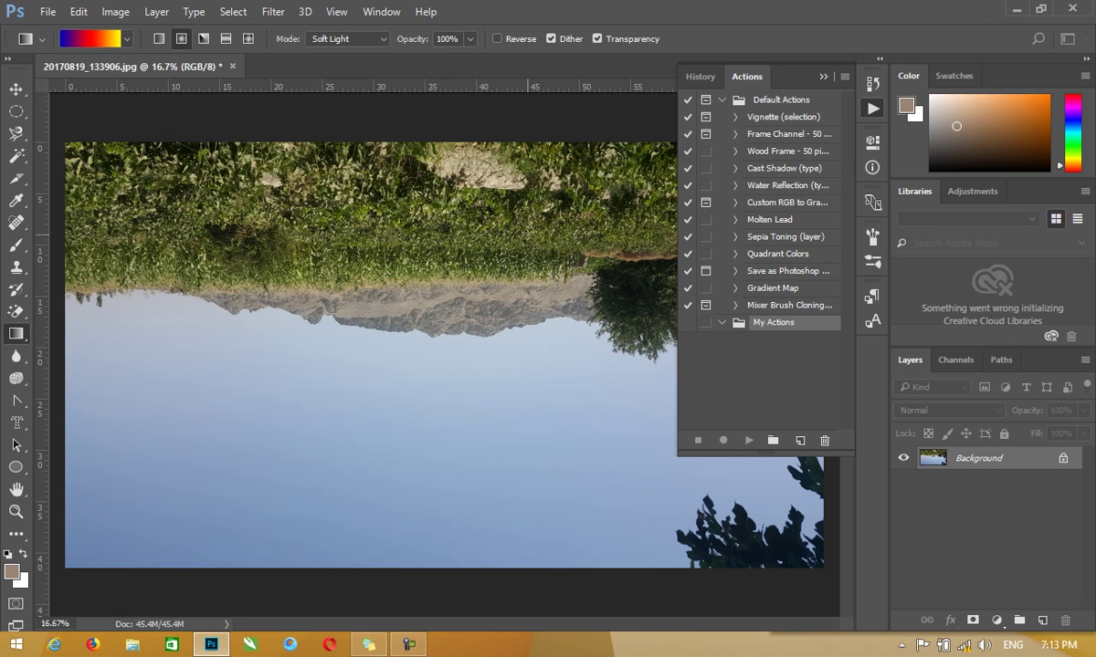
Create an action named Colors in the My Actions set with shortcut Shift+F2 and the color Yellow, and start recording it
{"action": "left_click", "coordinate": [735, 98]}
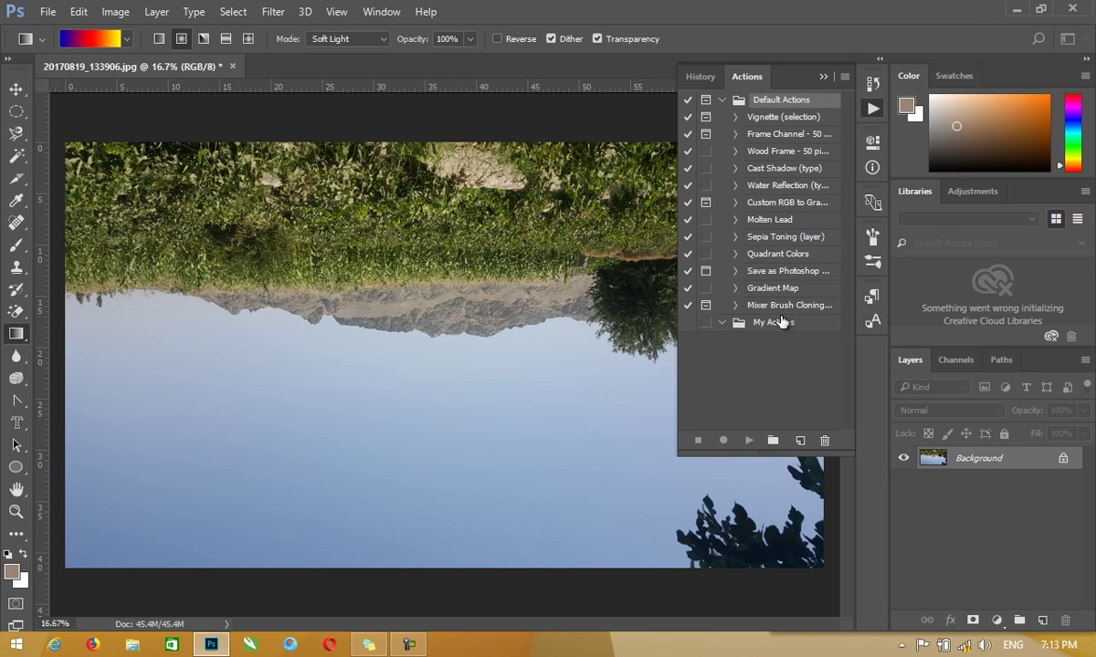
{"action": "left_click", "coordinate": [799, 441]}
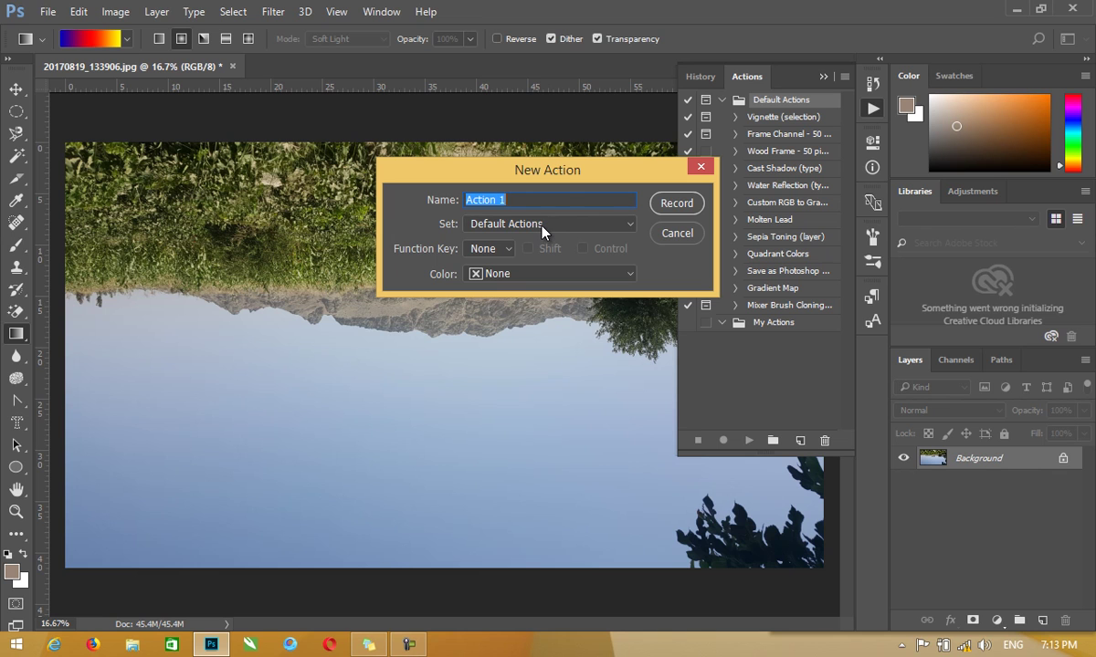
{"action": "type", "text": "Colors"}
{"action": "left_click", "coordinate": [541, 225]}
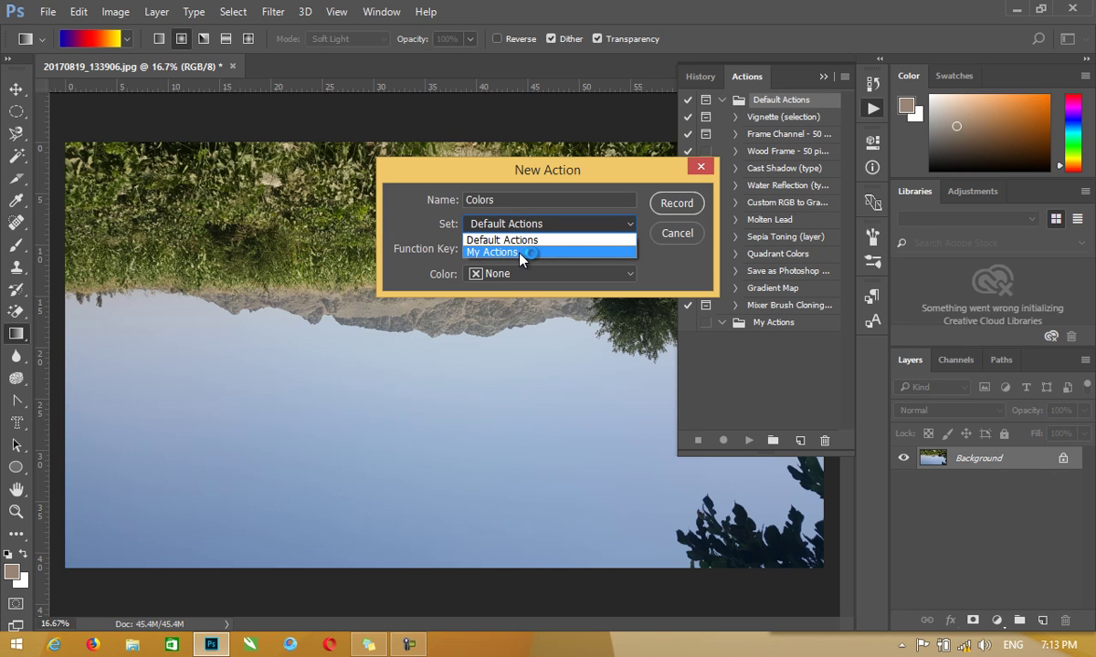
{"action": "left_click", "coordinate": [522, 254]}
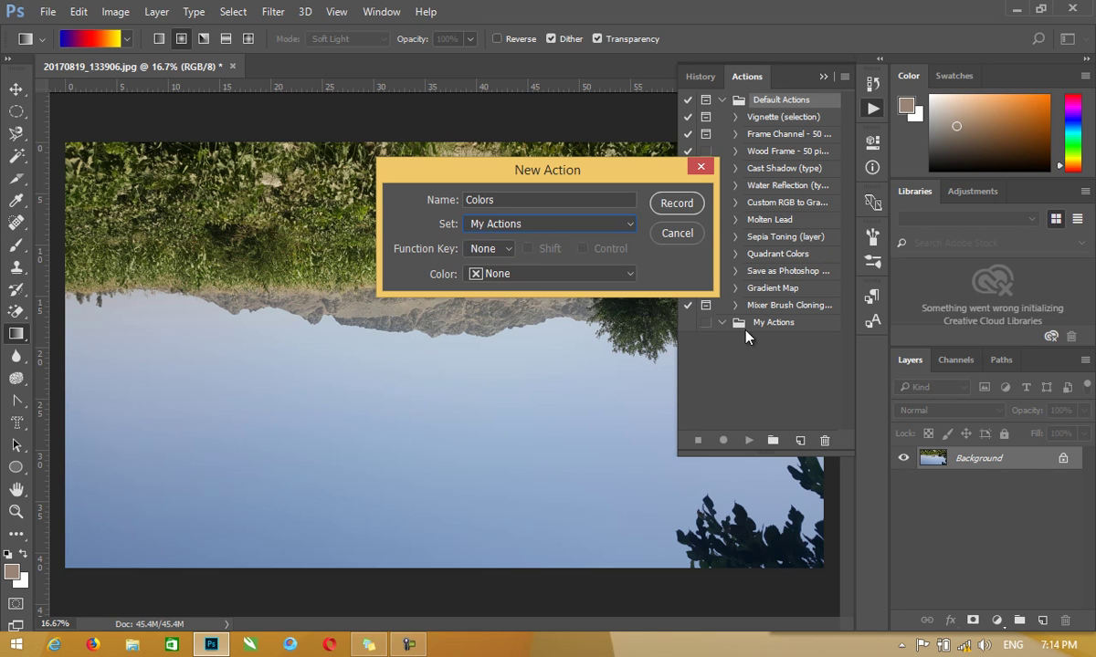
{"action": "left_click", "coordinate": [472, 253]}
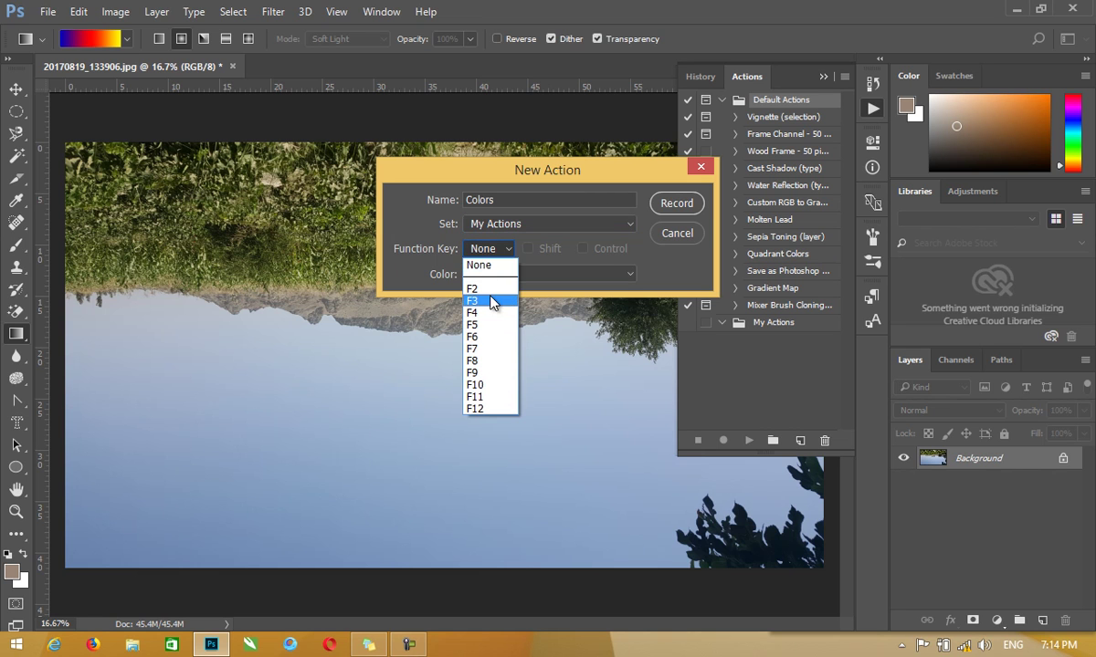
{"action": "left_click", "coordinate": [483, 290]}
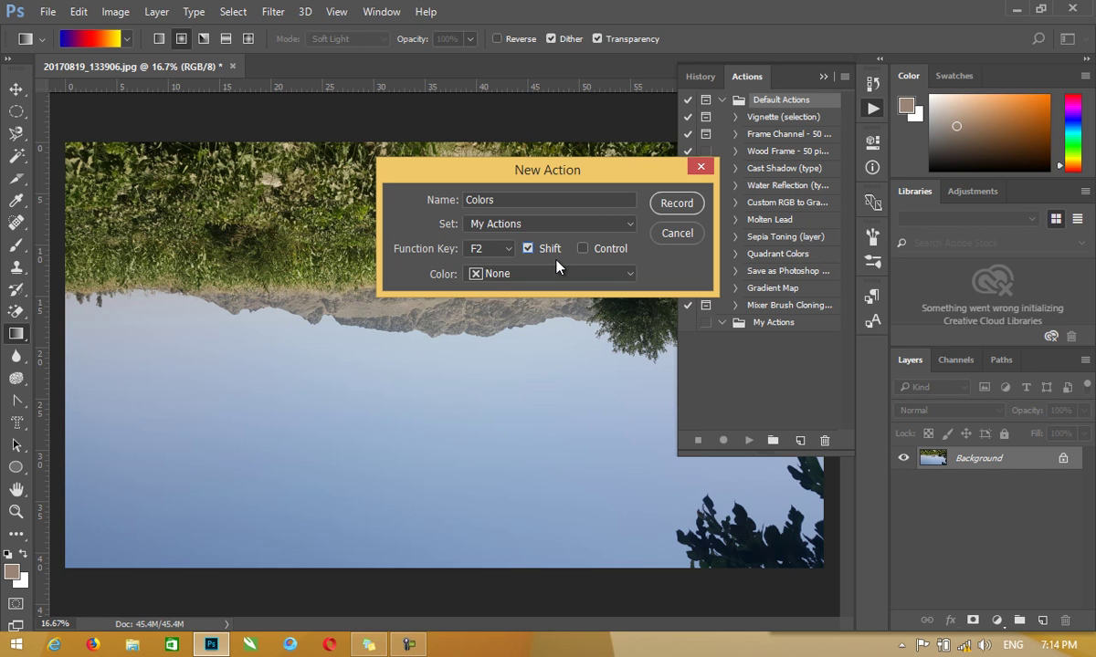
{"action": "left_click", "coordinate": [552, 272]}
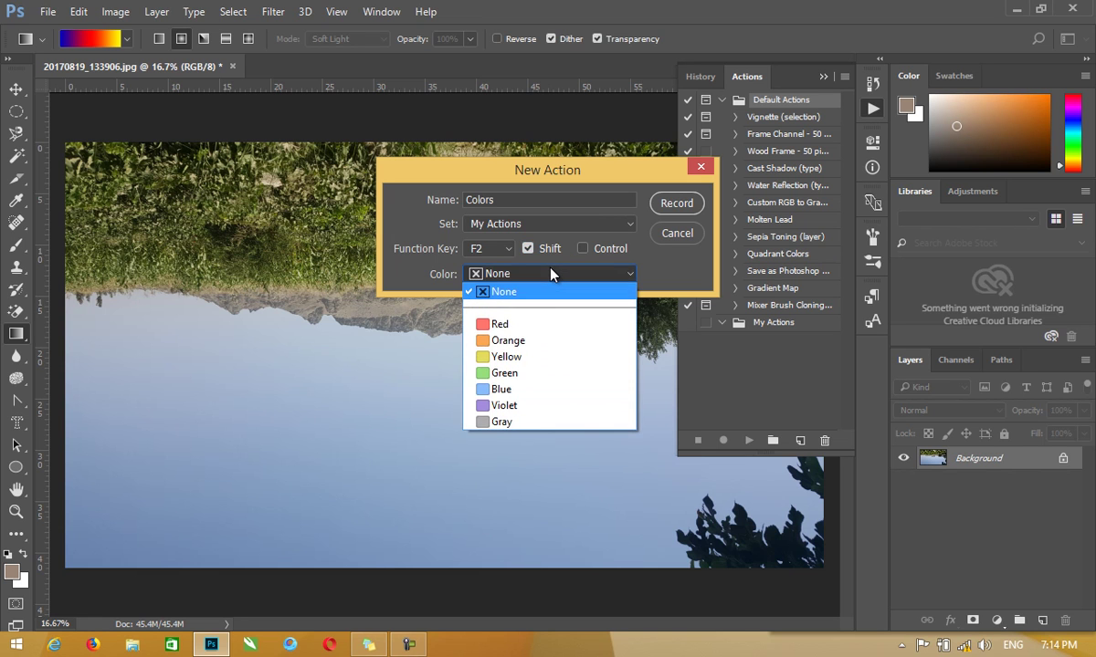
{"action": "left_click", "coordinate": [519, 357]}
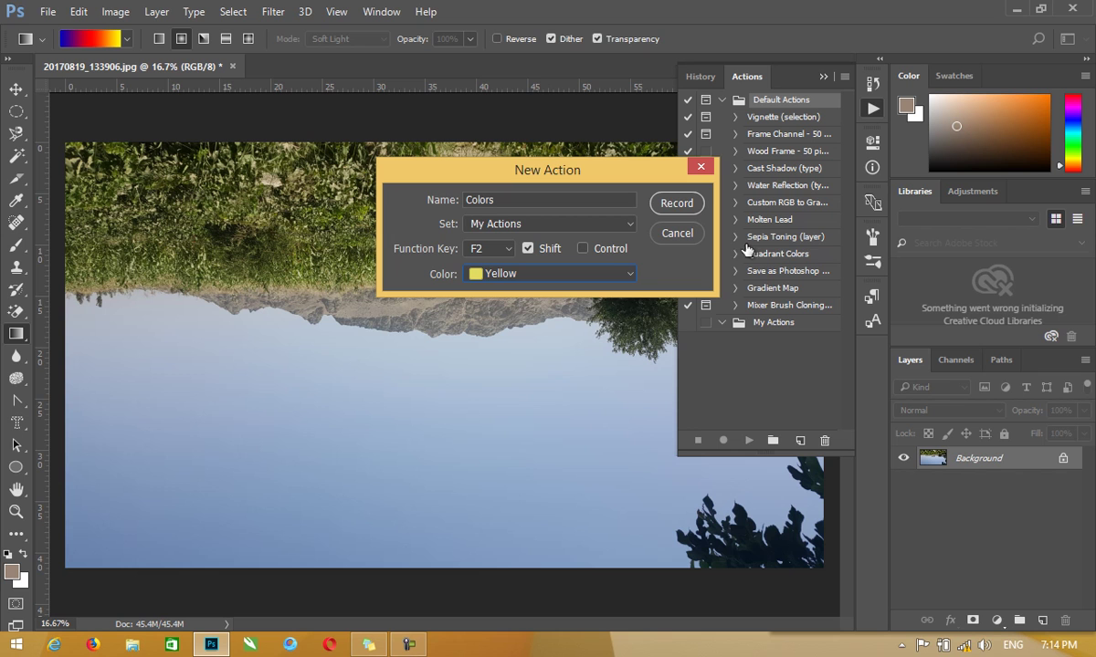
{"action": "left_click", "coordinate": [689, 214]}
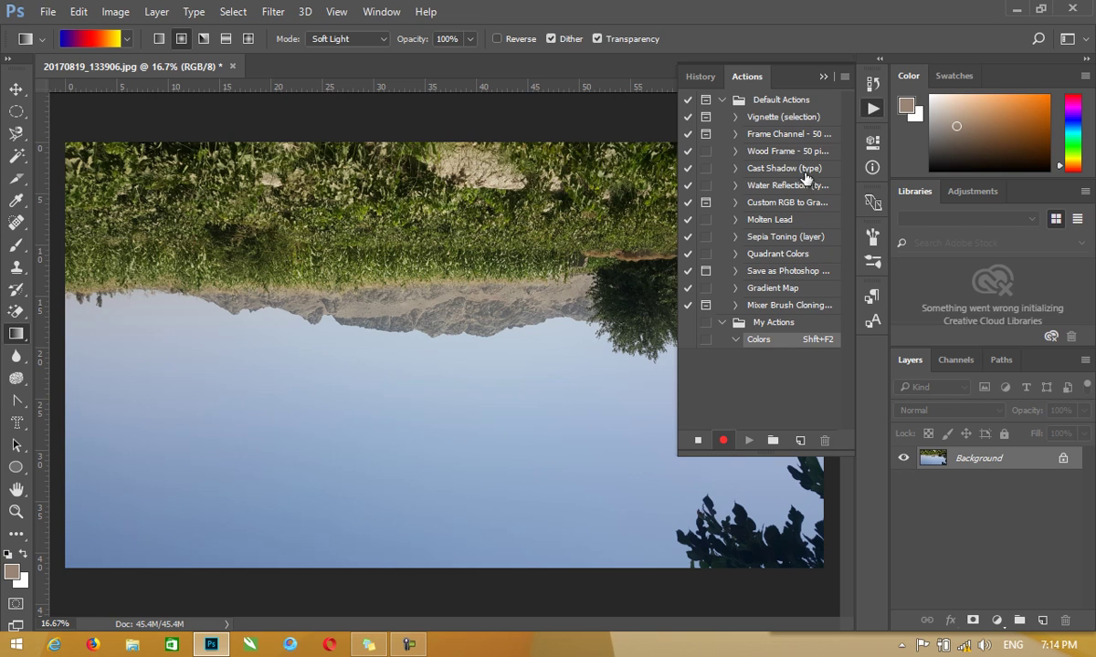
Collapse the Actions panel and apply the Soft Light gradient diagonally across the photo from upper left to lower right
{"action": "left_click", "coordinate": [822, 76]}
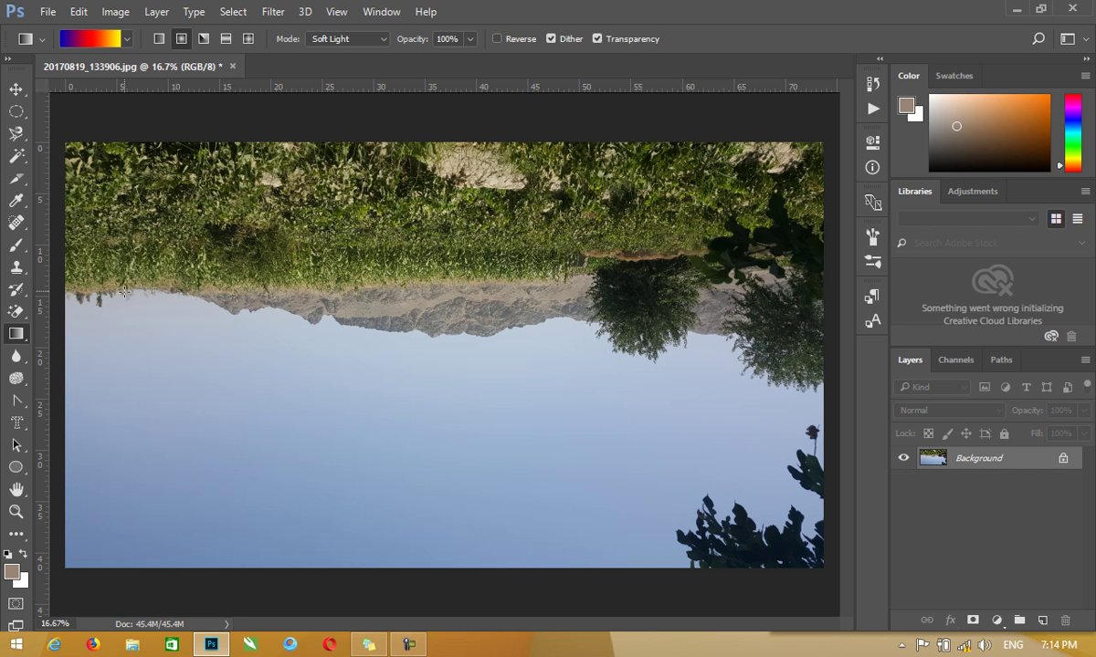
{"action": "left_click_drag", "start_coordinate": [136, 210], "coordinate": [705, 507]}
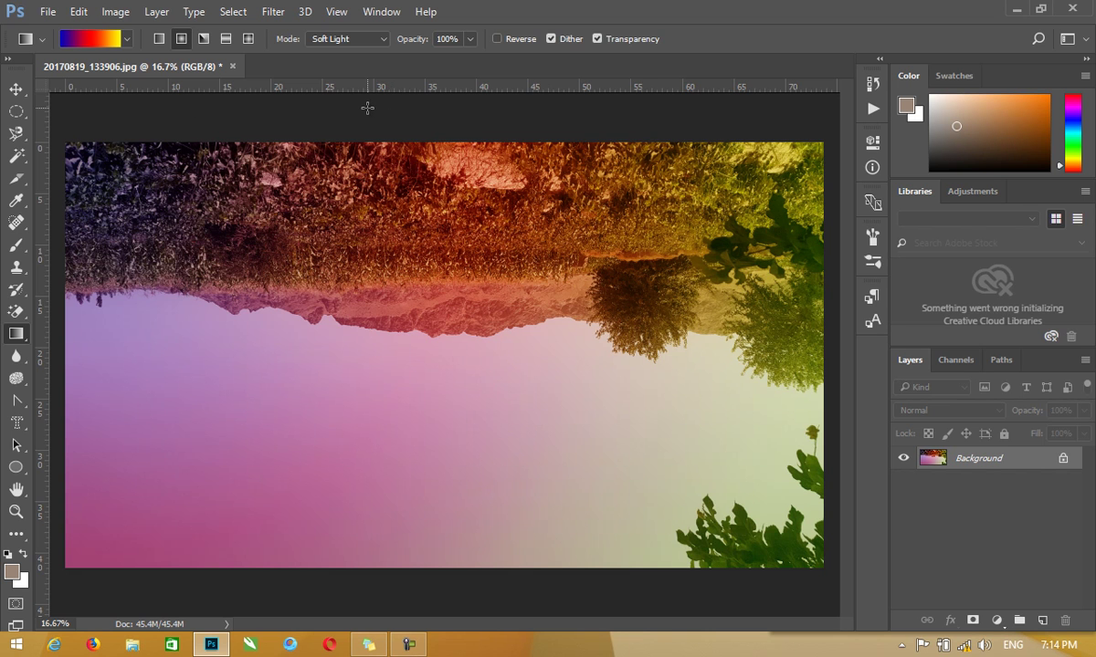
Place LOGO.png from the Pictures folder as an embedded image on the photo
{"action": "left_click", "coordinate": [47, 12]}
{"action": "left_click", "coordinate": [125, 330]}
{"action": "left_click", "coordinate": [501, 349]}
{"action": "scroll", "coordinate": [493, 350], "scroll_direction": "down", "scroll_amount": 5}
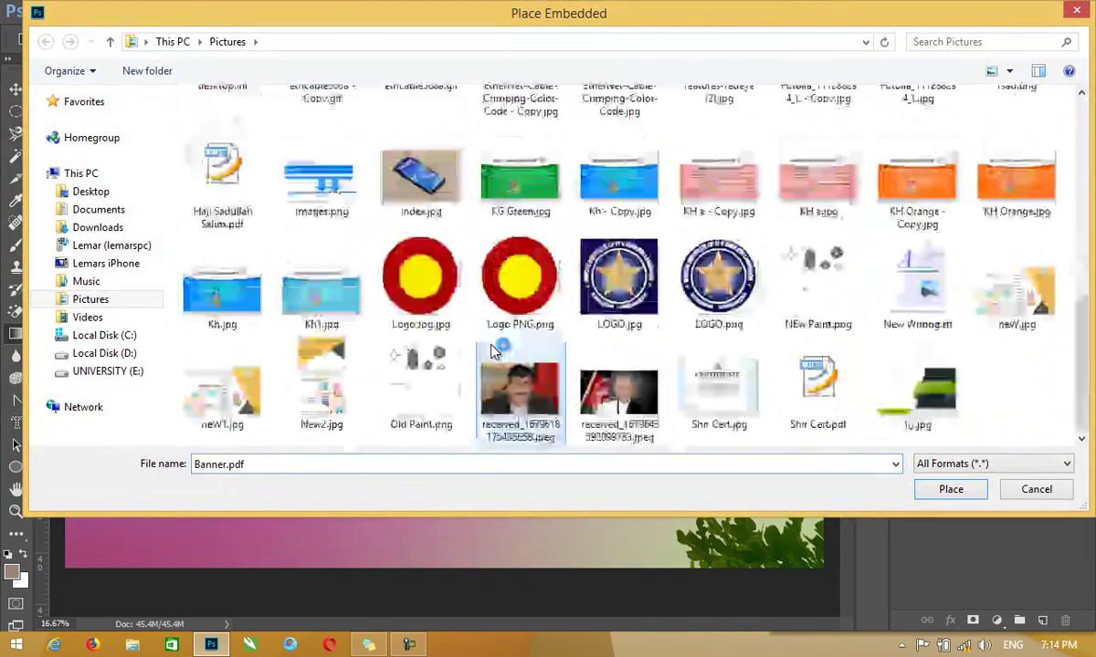
{"action": "double_click", "coordinate": [726, 309]}
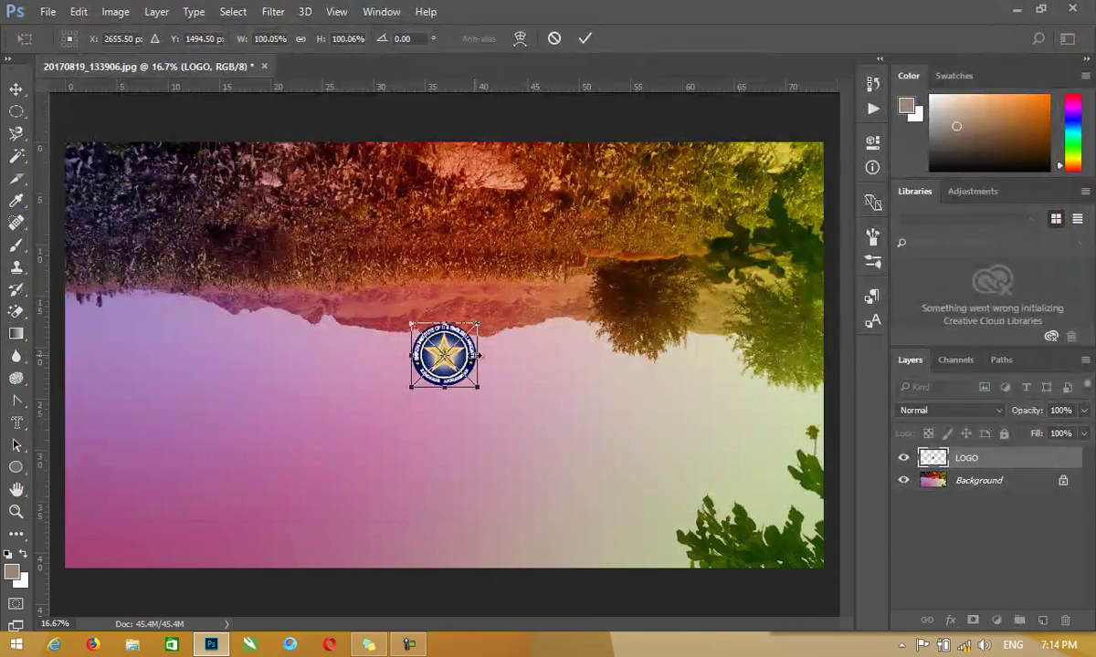
Enlarge the placed logo to over half the photo's height near its center and set the layer's blend mode to Overlay
{"action": "left_click_drag", "start_coordinate": [477, 387], "coordinate": [562, 478]}
{"action": "left_click_drag", "start_coordinate": [411, 325], "coordinate": [301, 215]}
{"action": "left_click", "coordinate": [586, 40]}
{"action": "key", "text": "g"}
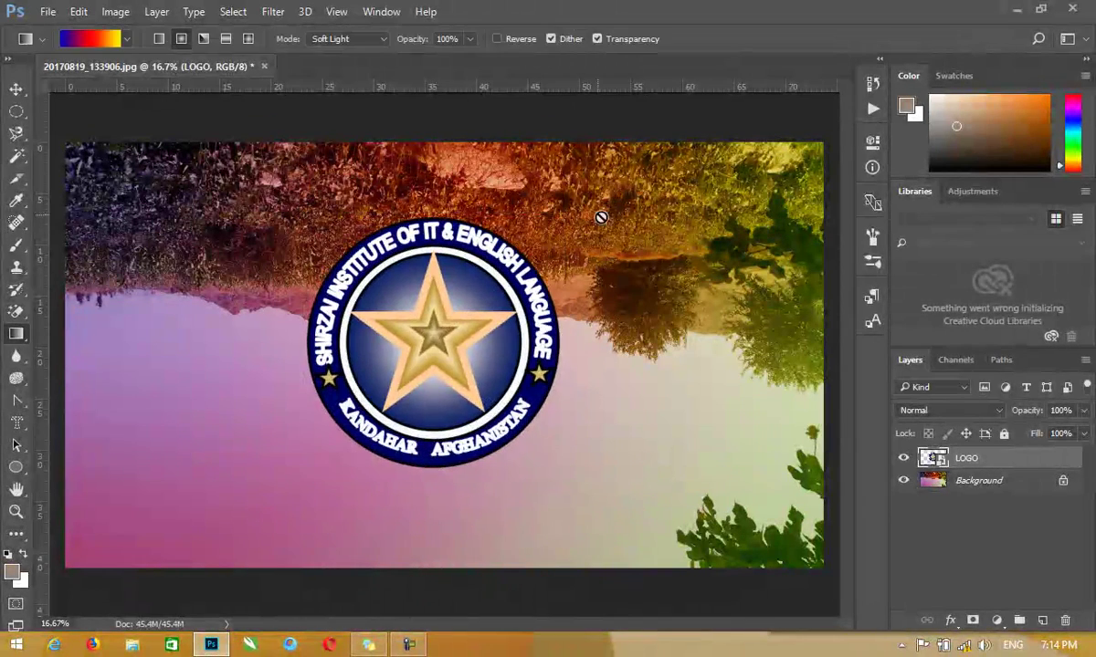
{"action": "left_click", "coordinate": [922, 410]}
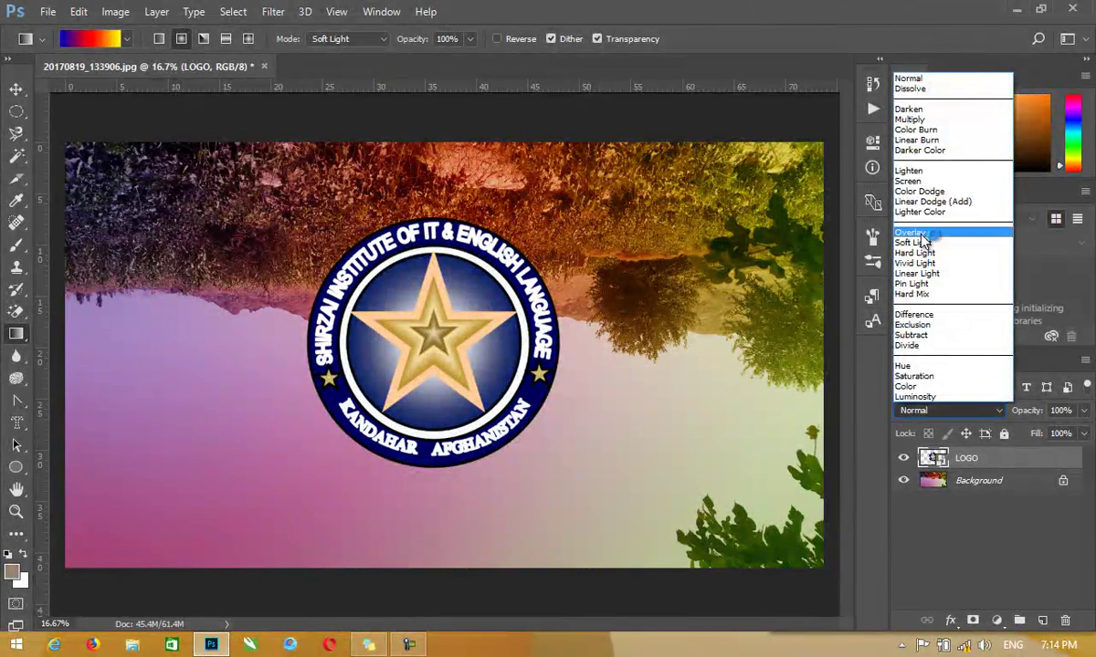
{"action": "left_click", "coordinate": [913, 233]}
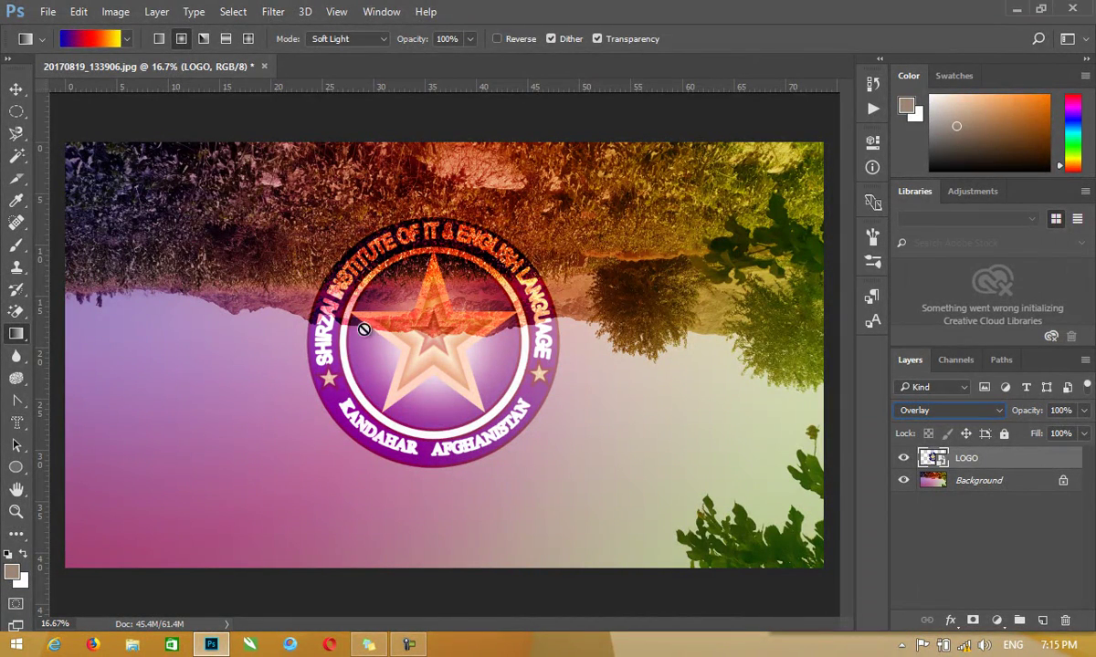
Stop recording the Colors action and collapse its list of recorded commands
{"action": "left_click", "coordinate": [872, 109]}
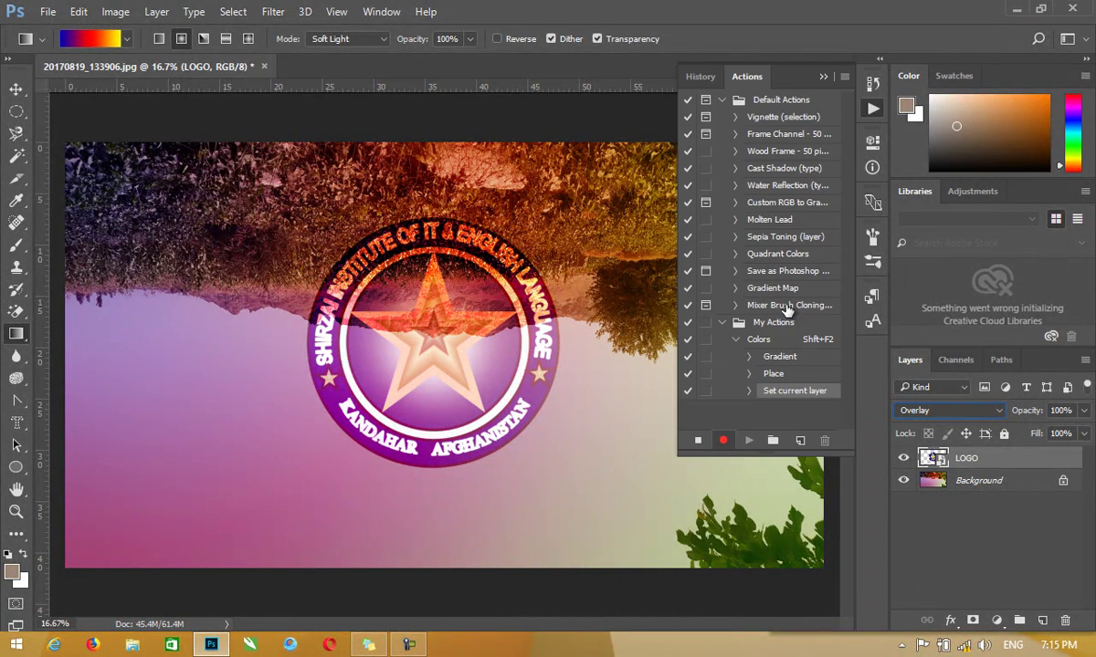
{"action": "left_click", "coordinate": [696, 442]}
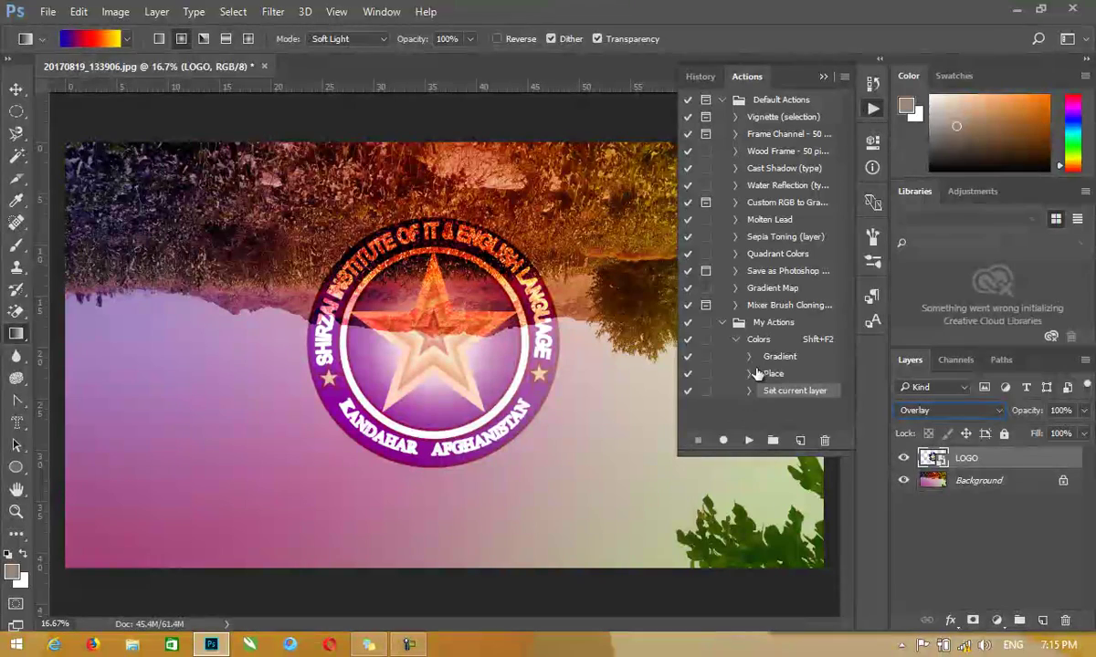
{"action": "left_click", "coordinate": [757, 339]}
{"action": "left_click", "coordinate": [736, 339]}
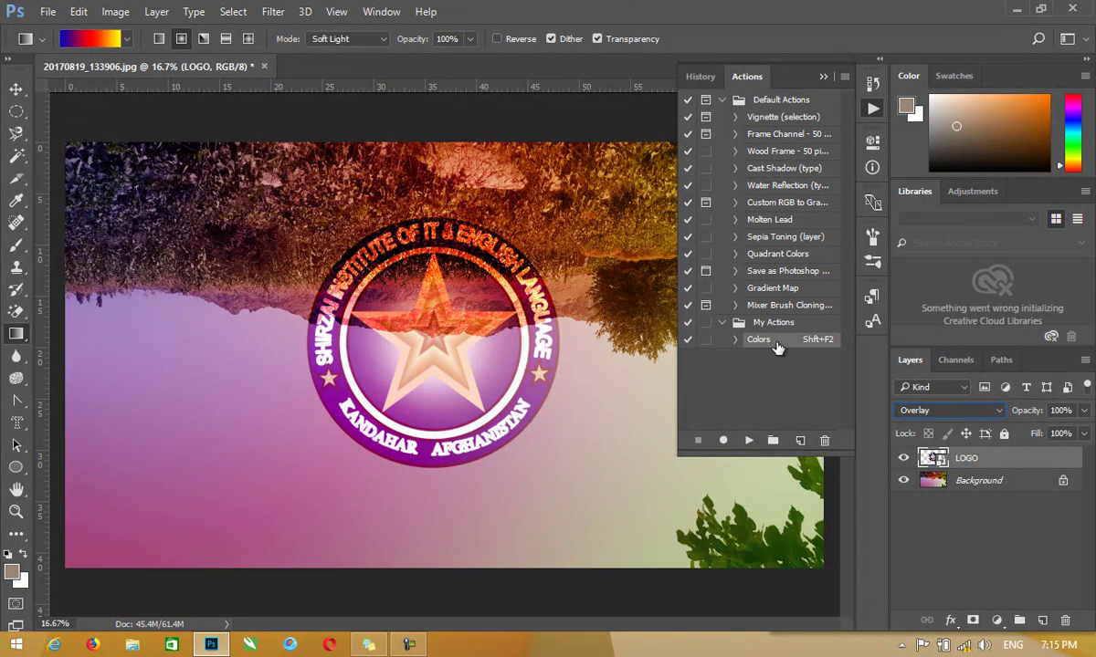
Close the edited photo without saving its changes
{"action": "left_click", "coordinate": [393, 169]}
{"action": "left_click", "coordinate": [554, 256]}
{"action": "left_click", "coordinate": [259, 65]}
{"action": "left_click", "coordinate": [552, 257]}
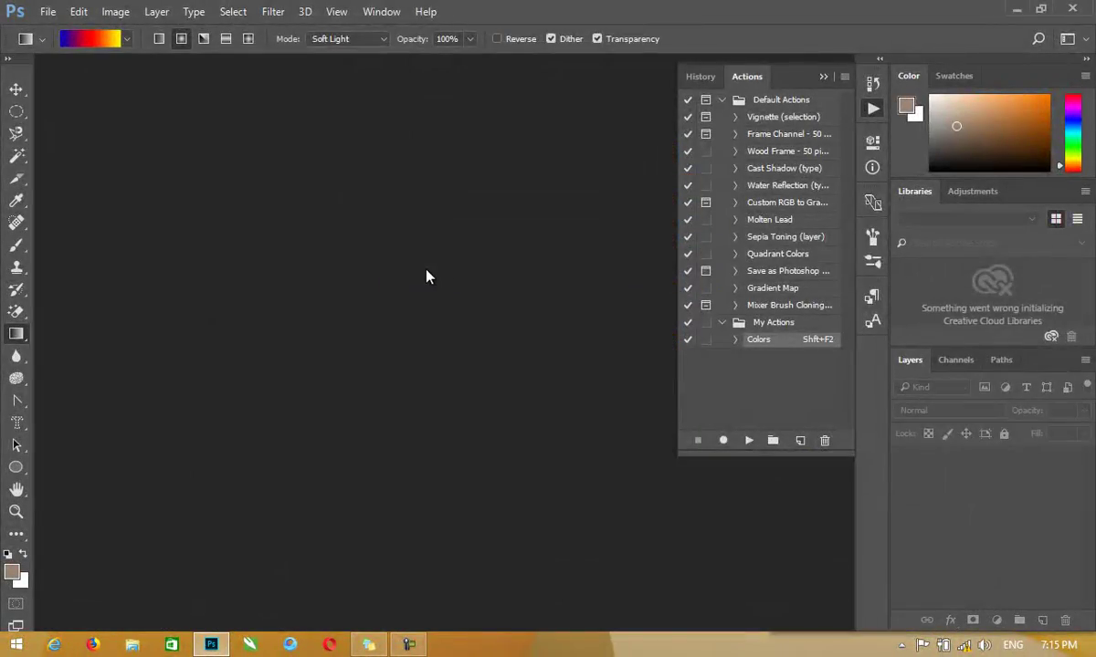
Open 1 (5) (2).JPG from the Pictures folder to play the Colors action on it, and close the photo
{"action": "double_click", "coordinate": [427, 272]}
{"action": "left_click", "coordinate": [412, 146]}
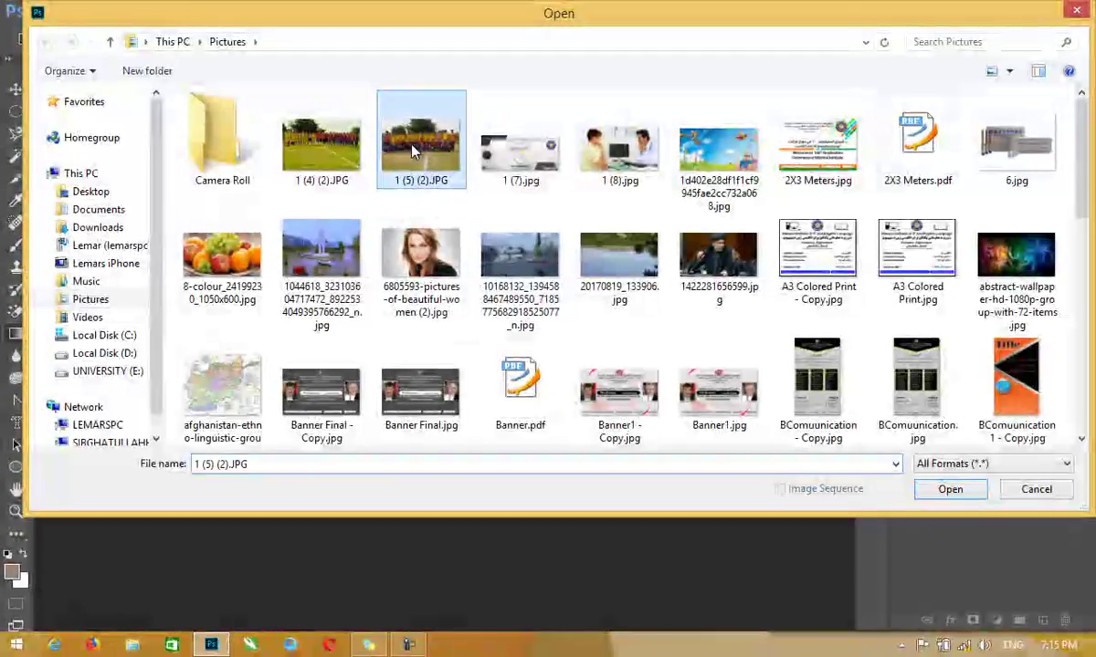
{"action": "double_click", "coordinate": [412, 146]}
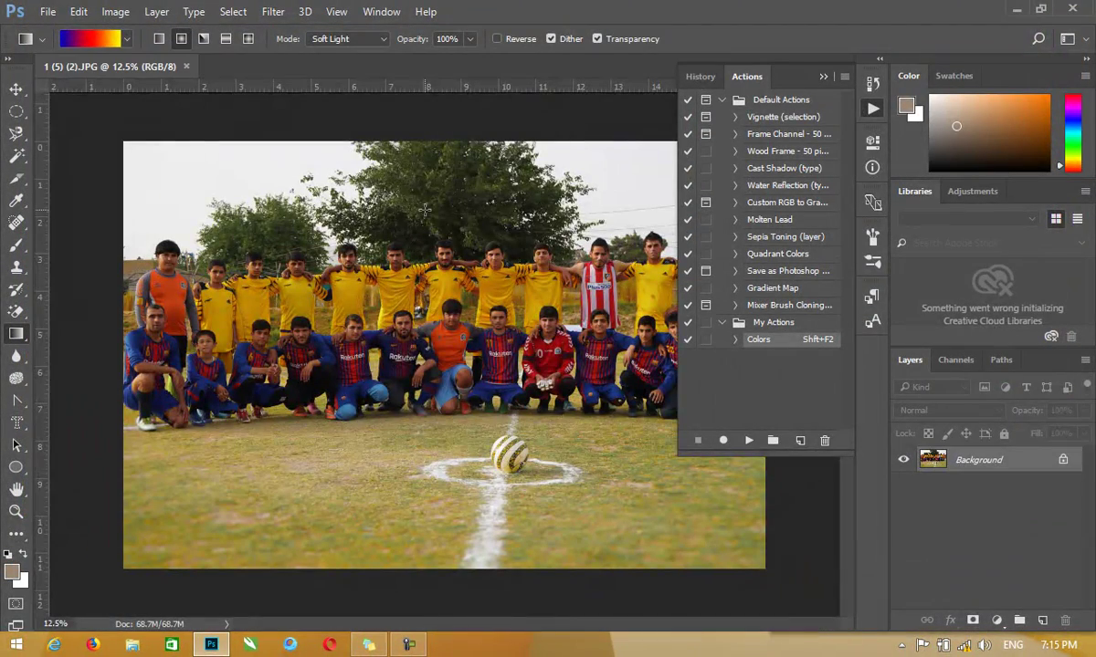
{"action": "key", "text": "shift+F2"}
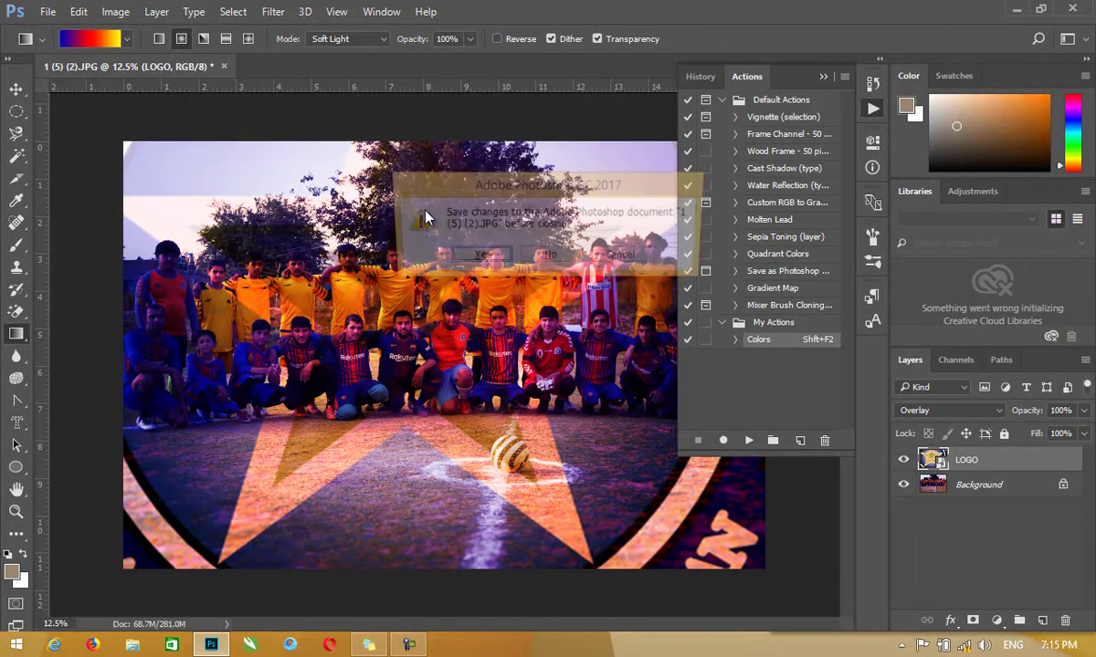
{"action": "left_click", "coordinate": [490, 255]}
Open 20170819_133906.jpg from the Pictures folder and play the Colors action on it
{"action": "key", "text": "ctrl+o"}
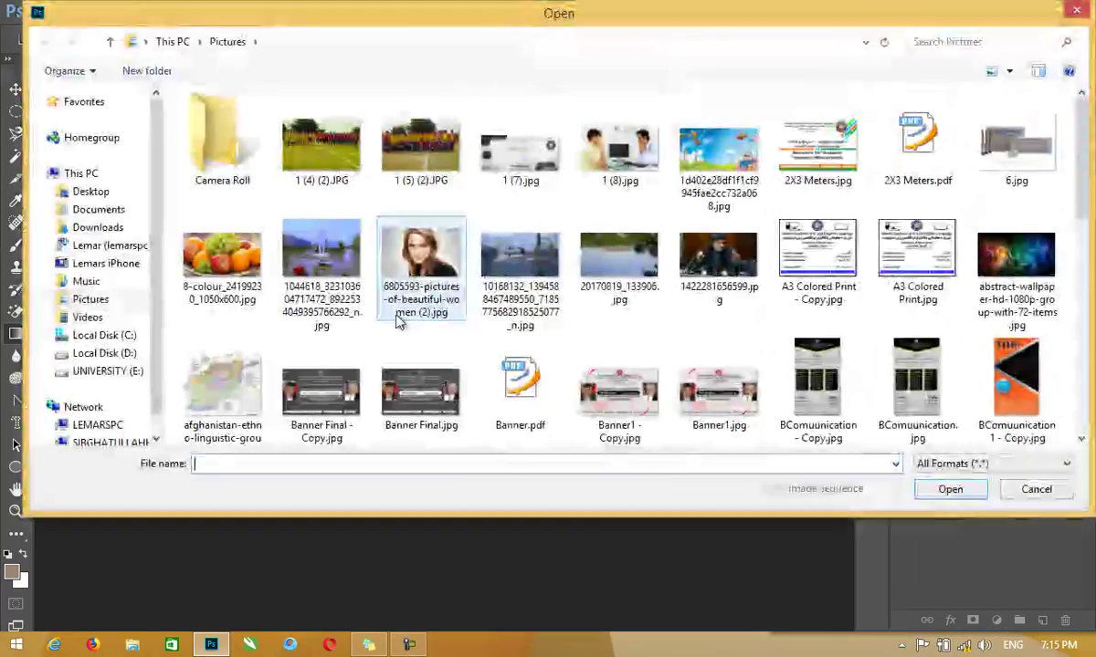
{"action": "double_click", "coordinate": [551, 271]}
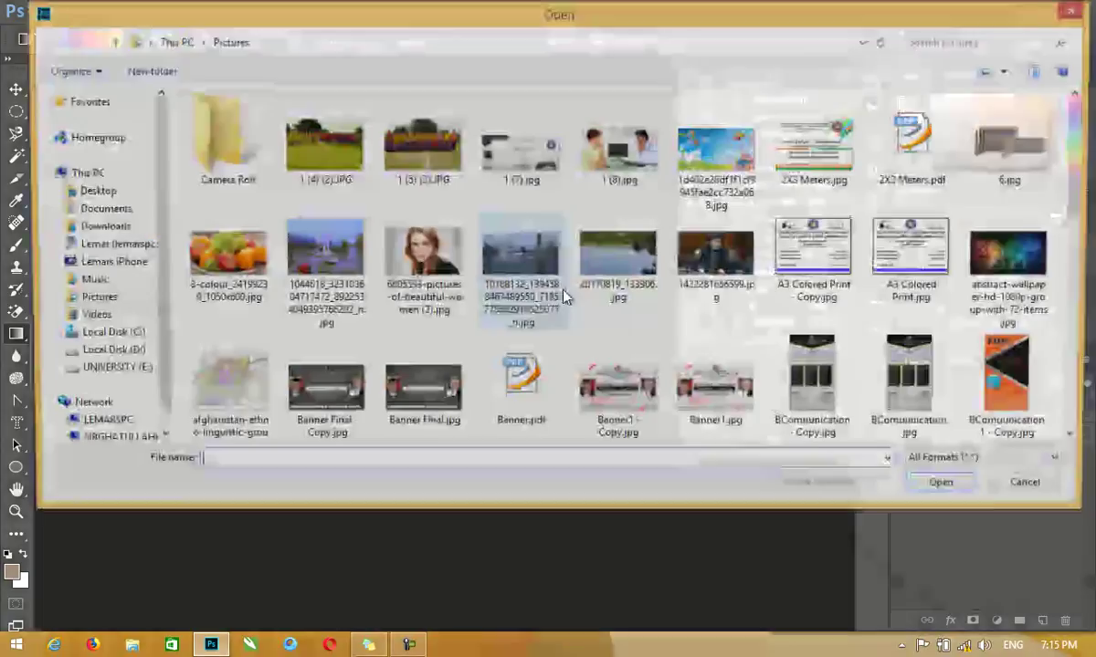
{"action": "double_click", "coordinate": [601, 281]}
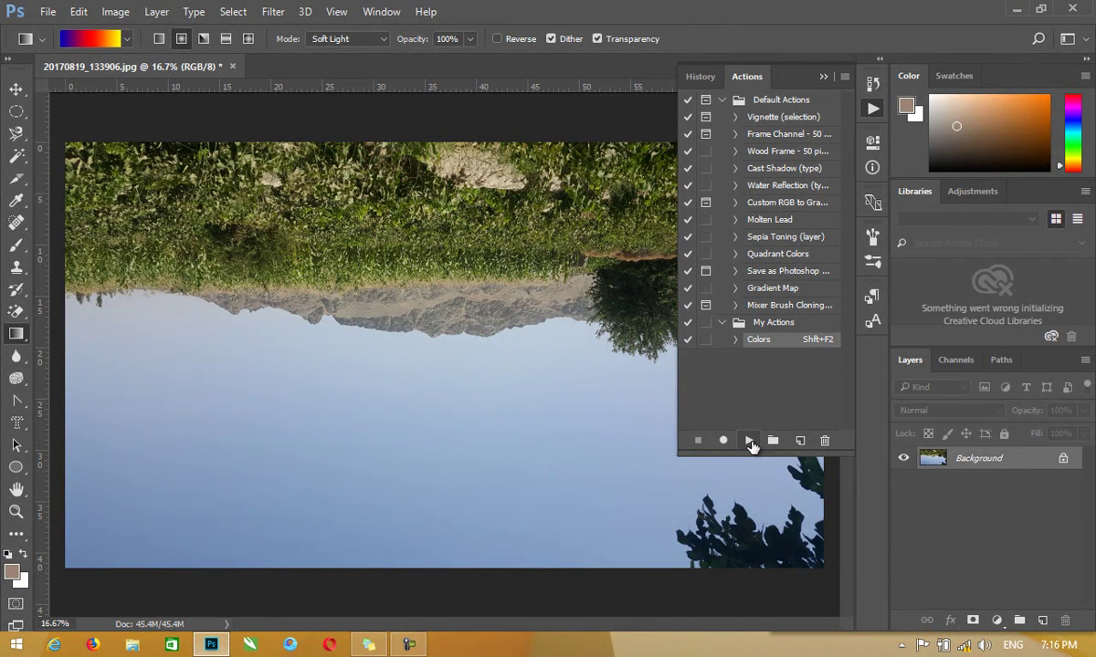
{"action": "left_click", "coordinate": [749, 441]}
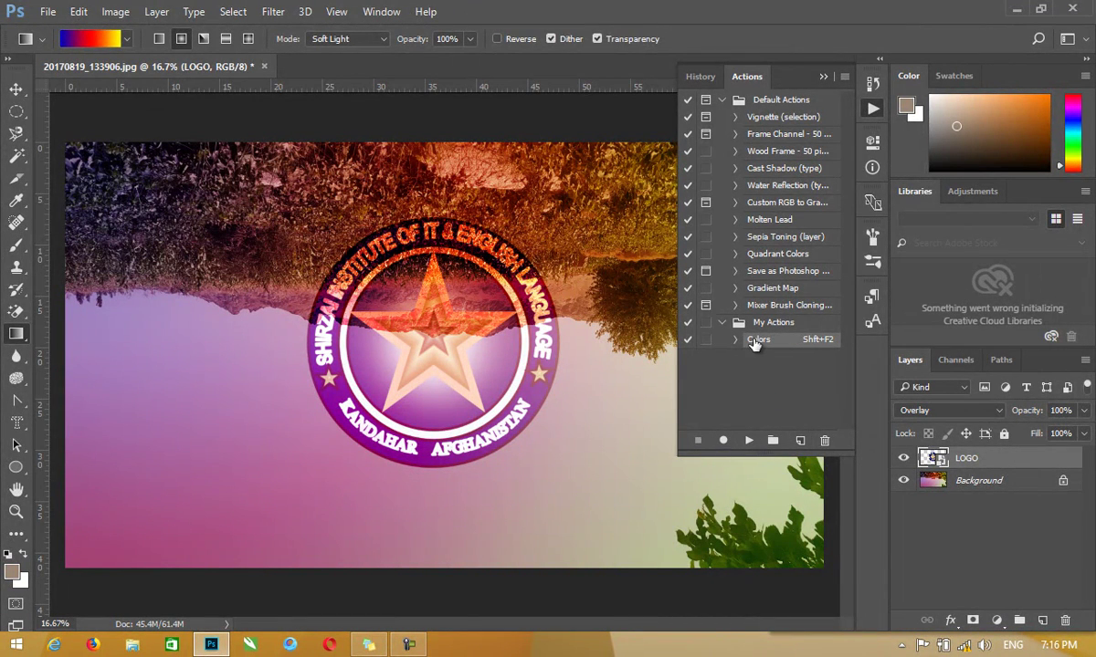
Resume recording the Colors action and paint with the Brush tool in Overlay mode, rasterizing the LOGO layer
{"action": "left_click", "coordinate": [724, 442]}
{"action": "left_click", "coordinate": [17, 245]}
{"action": "left_click", "coordinate": [260, 39]}
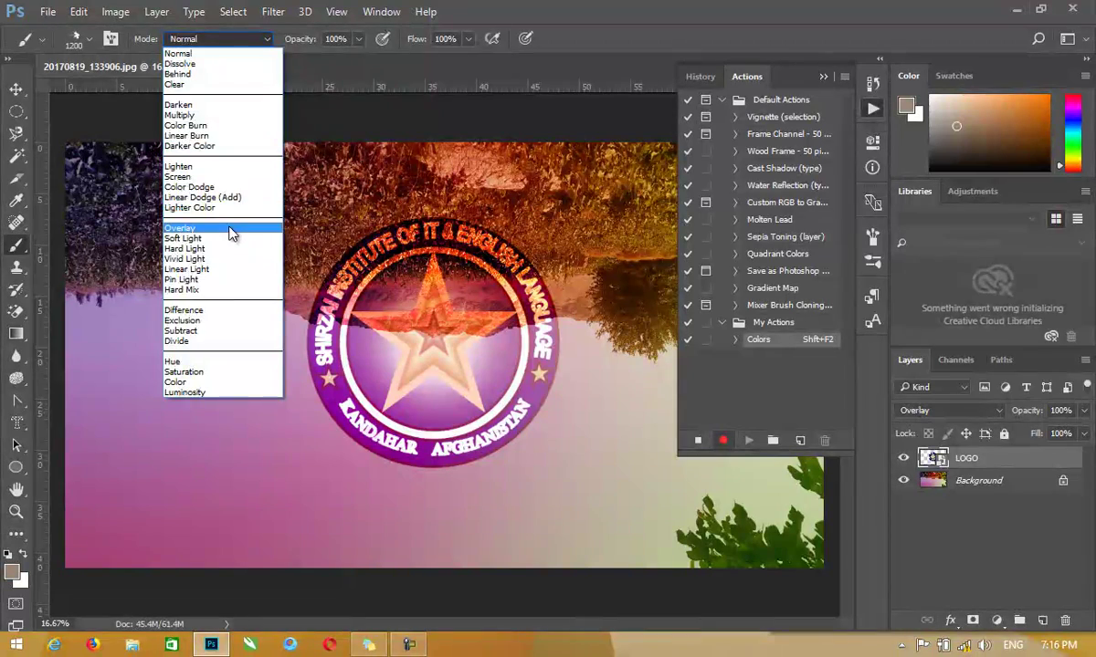
{"action": "left_click", "coordinate": [232, 235]}
{"action": "left_click", "coordinate": [271, 239]}
{"action": "left_click", "coordinate": [534, 269]}
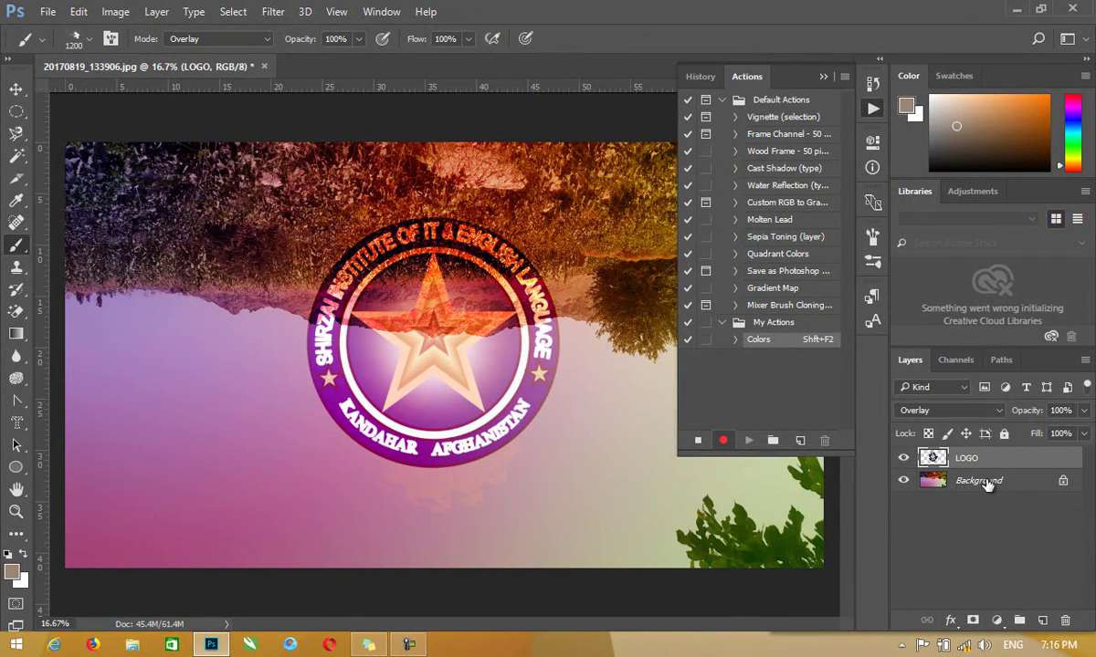
Paint over the Background layer with the Brush tool, using Overlay and Lighten modes
{"action": "left_click", "coordinate": [959, 481]}
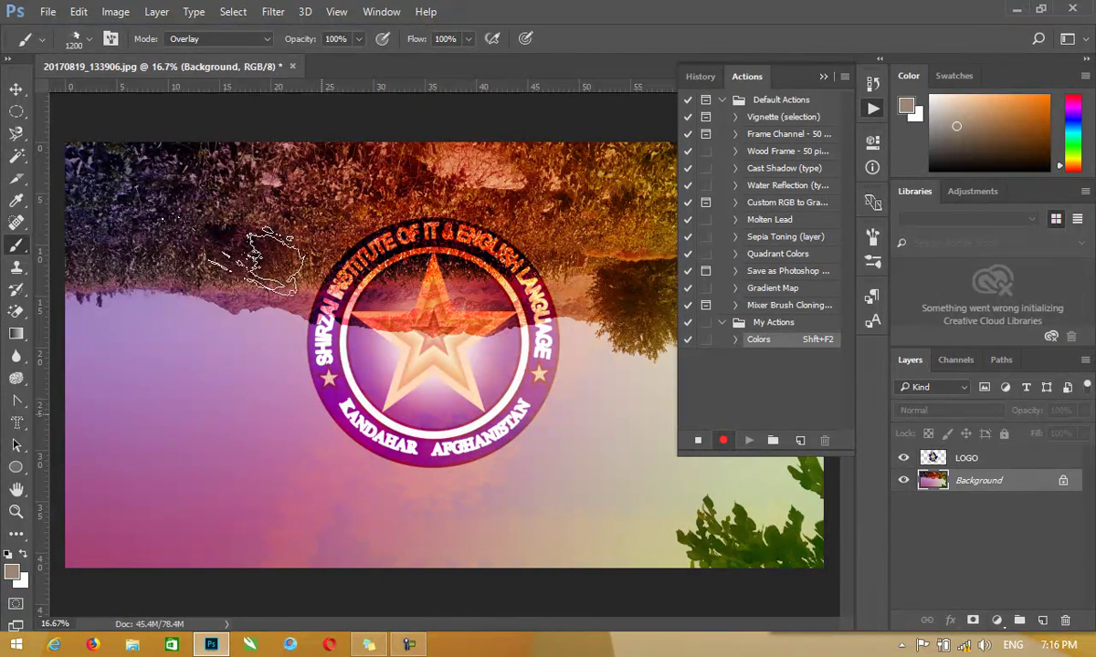
{"action": "left_click", "coordinate": [228, 39]}
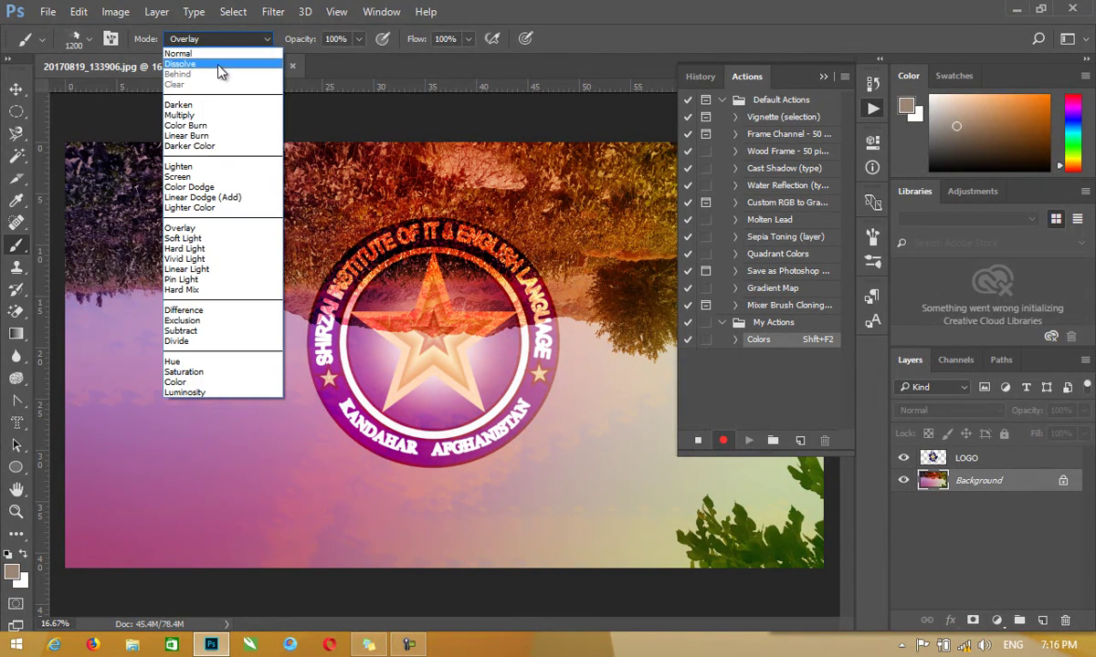
{"action": "left_click", "coordinate": [219, 167]}
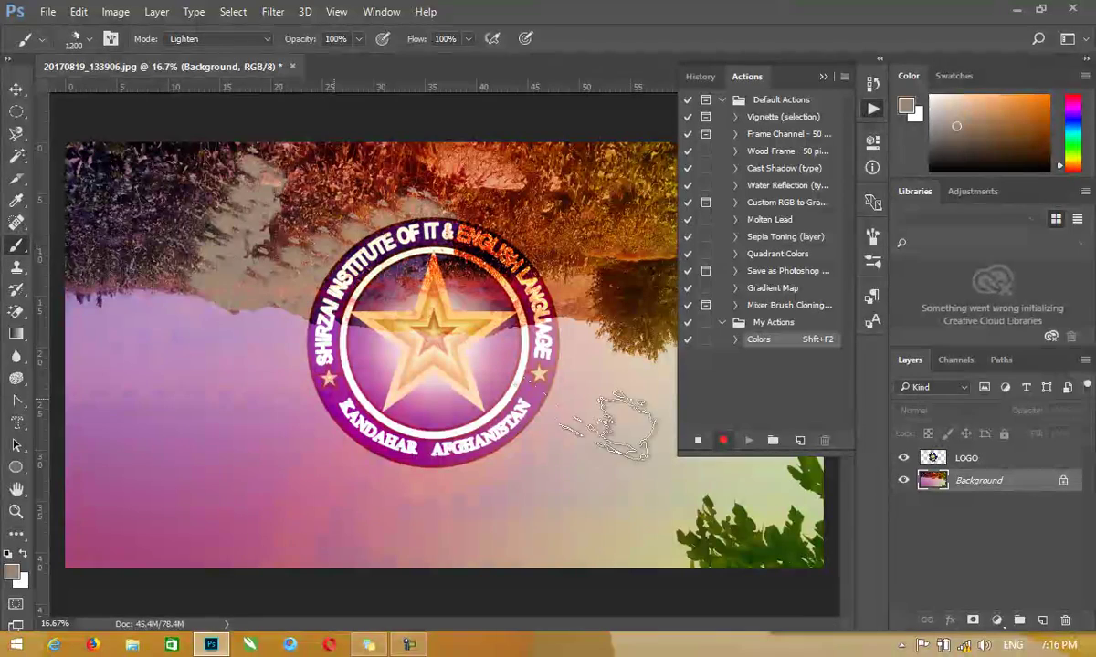
Stop recording the Colors action and collapse the Actions panel
{"action": "left_click", "coordinate": [697, 440]}
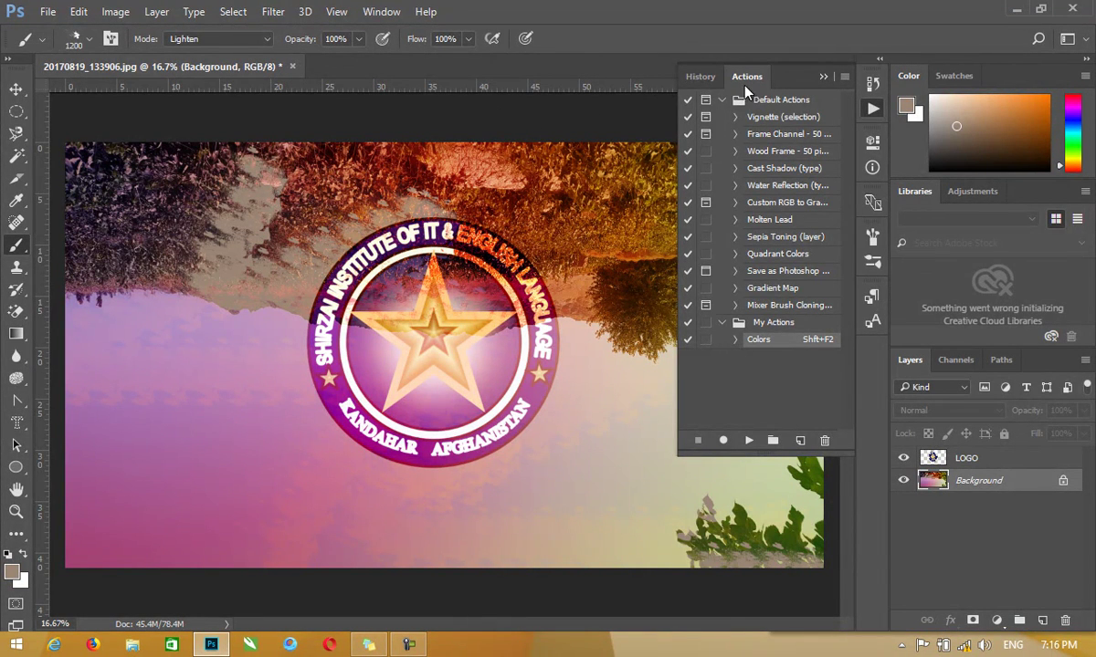
{"action": "left_click", "coordinate": [822, 78]}
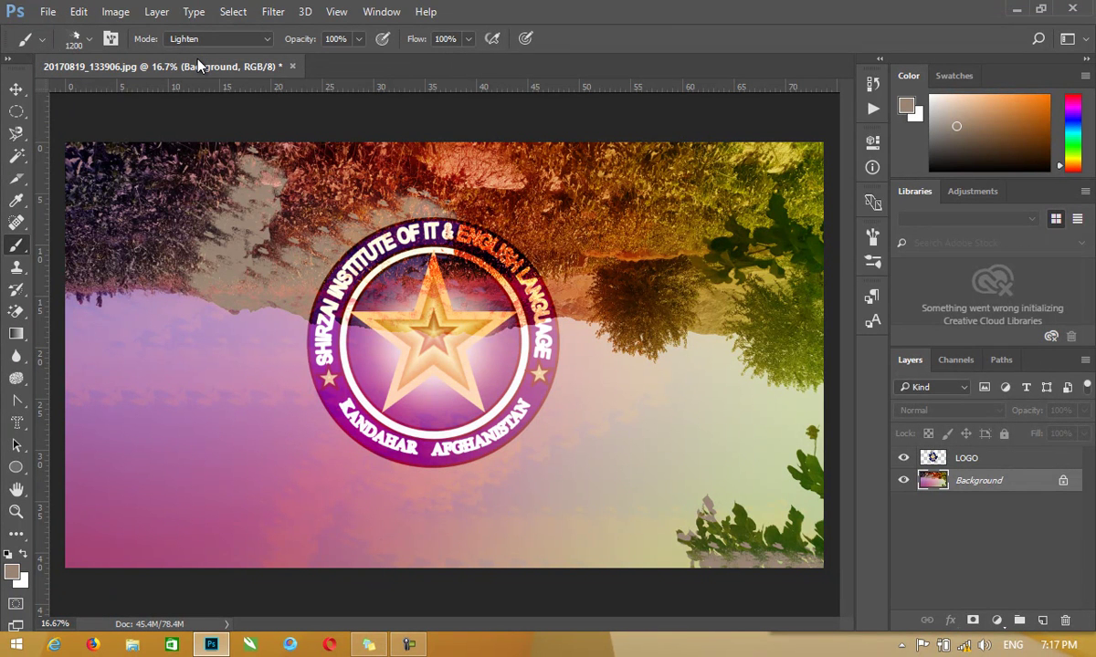
{"action": "left_click", "coordinate": [50, 12]}
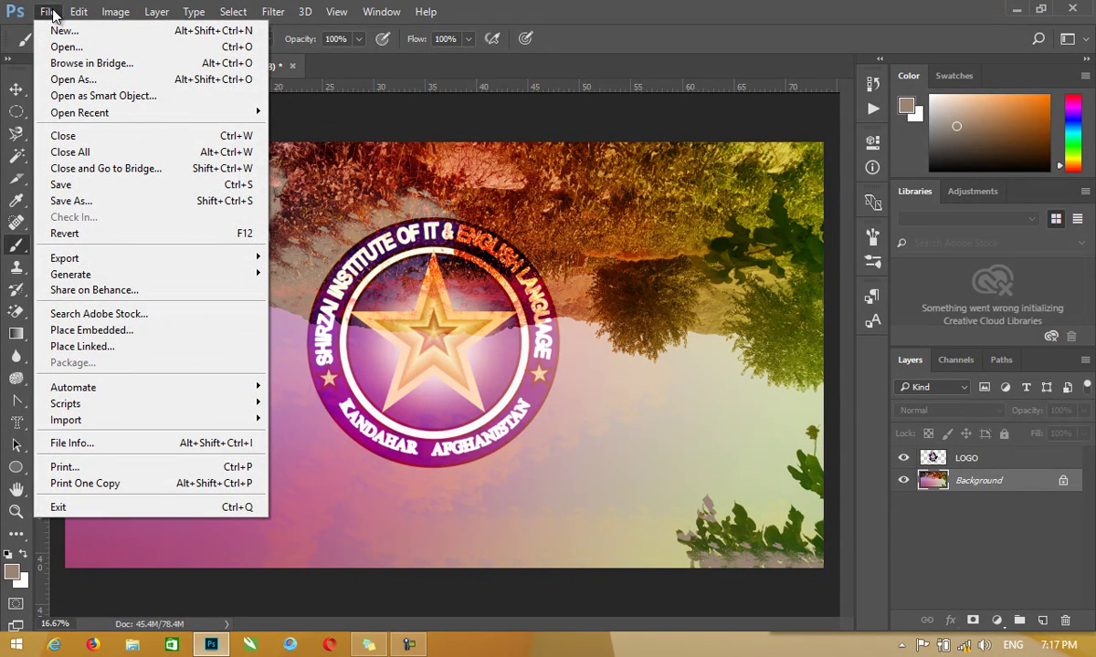
{"action": "mouse_move", "coordinate": [153, 408]}
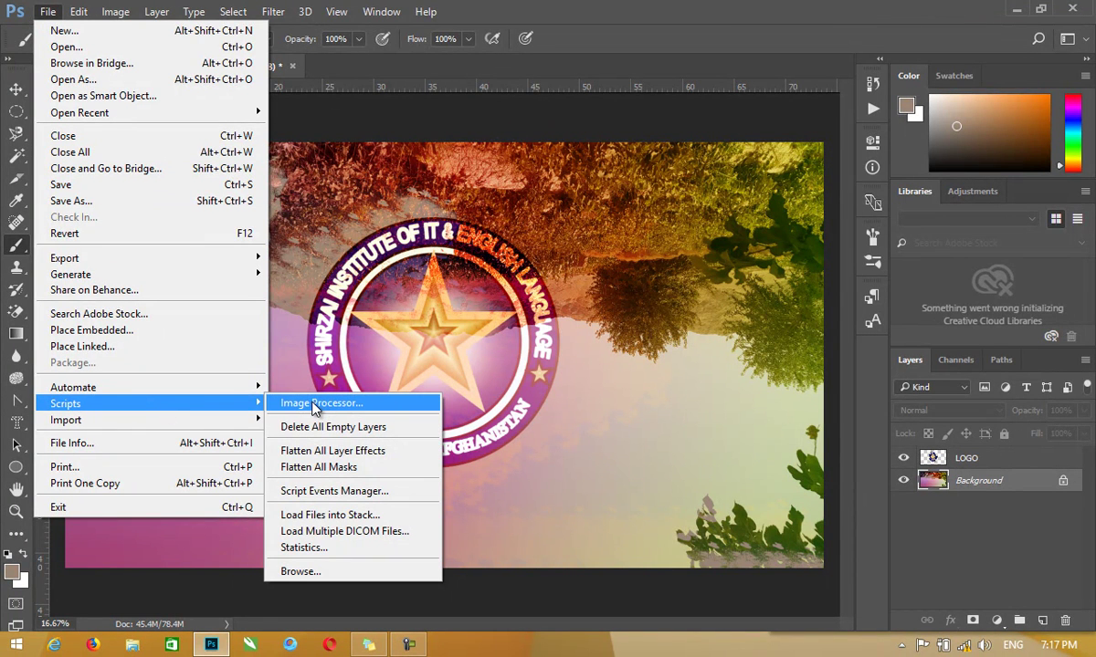
{"action": "left_click", "coordinate": [378, 279]}
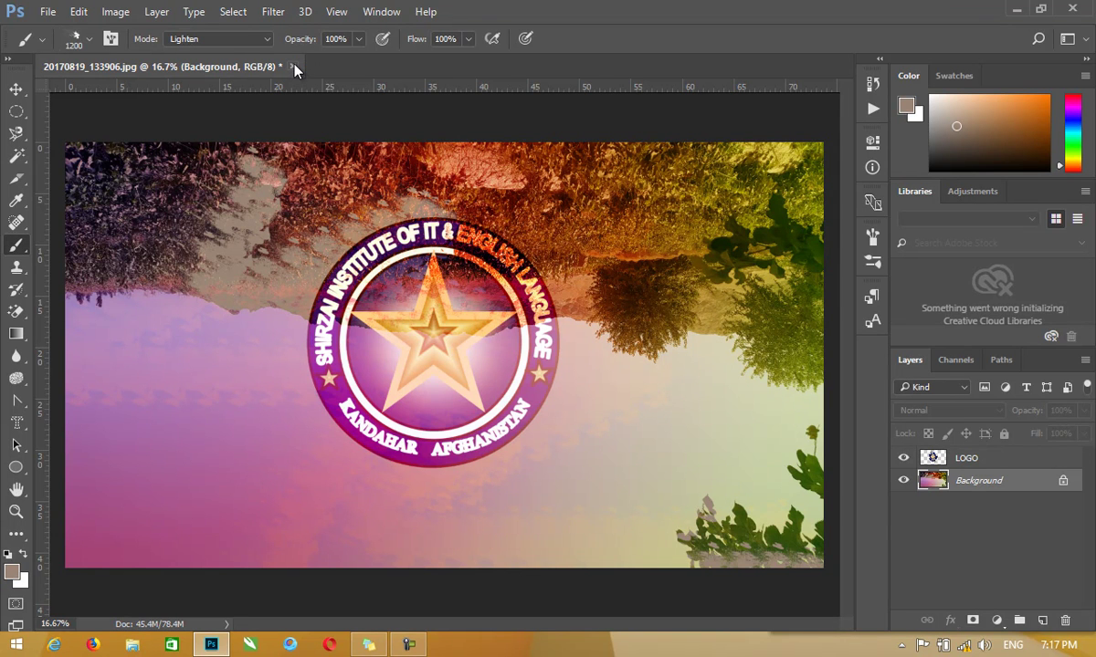
Close 20170819_133906.jpg without saving its changes
{"action": "left_click", "coordinate": [293, 68]}
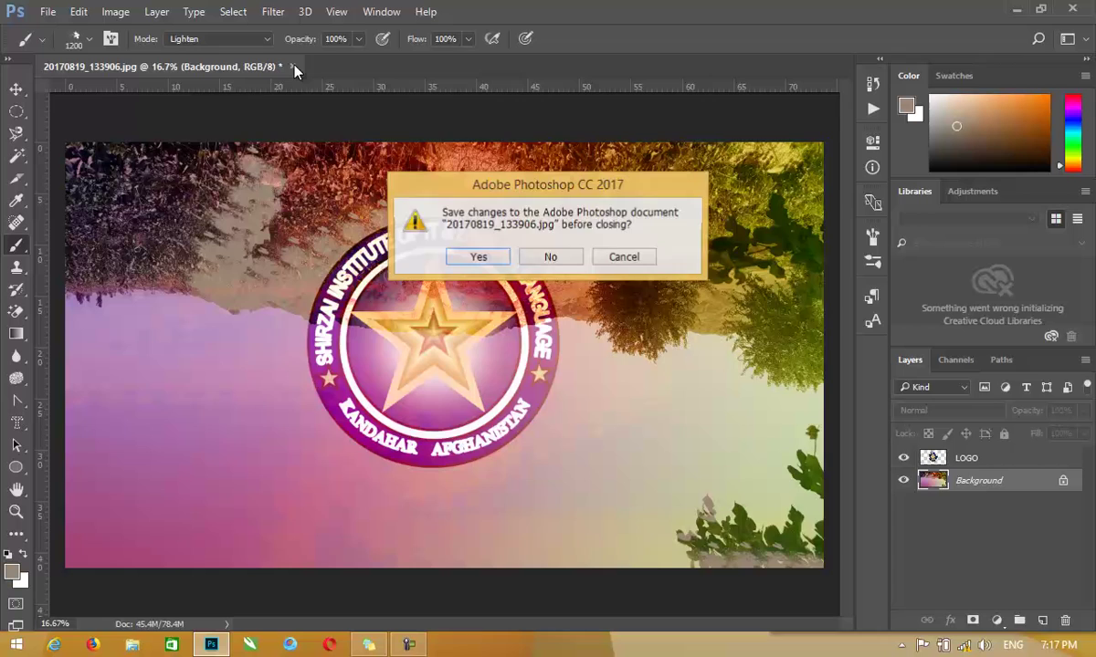
{"action": "left_click", "coordinate": [541, 257]}
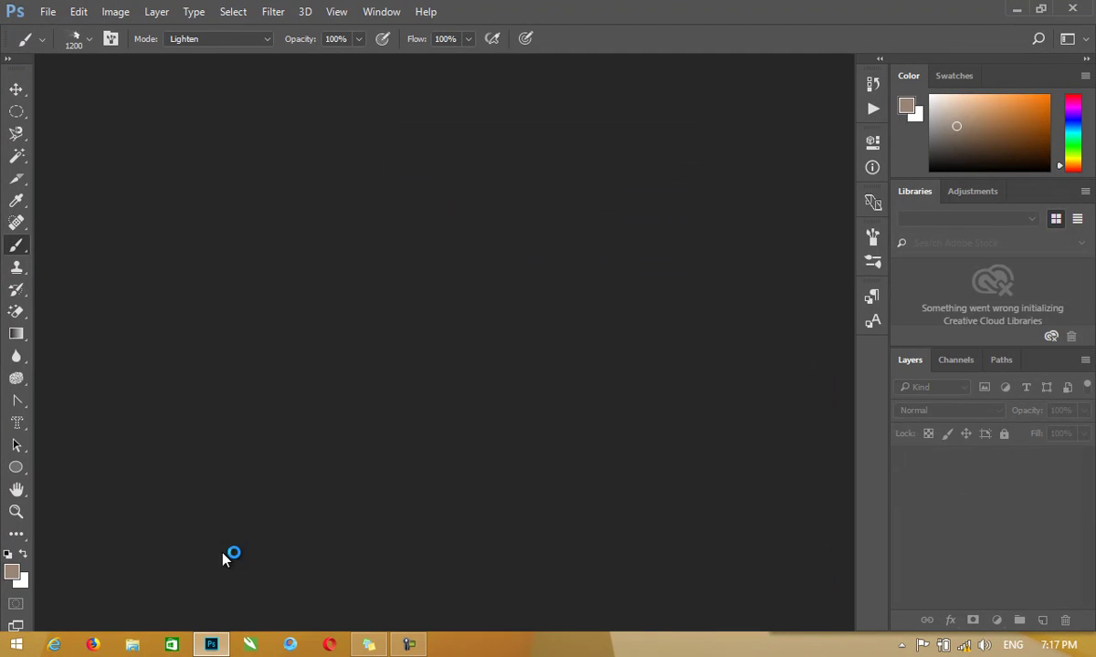
Switch to File Explorer and select both team photos, 20170819_133906.jpg, the 1d402e28 cartoon image and 1 (8).jpg in the Pictures folder
{"action": "left_click", "coordinate": [132, 645]}
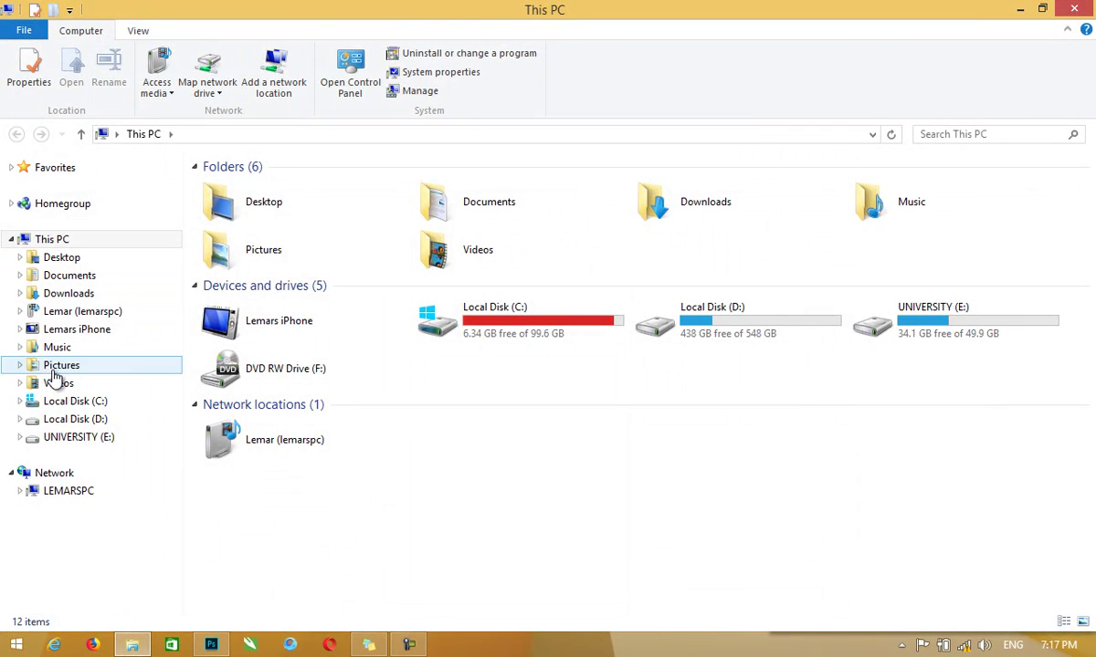
{"action": "left_click", "coordinate": [96, 365]}
{"action": "left_click", "coordinate": [345, 236]}
{"action": "left_click", "coordinate": [402, 197], "text": "ctrl"}
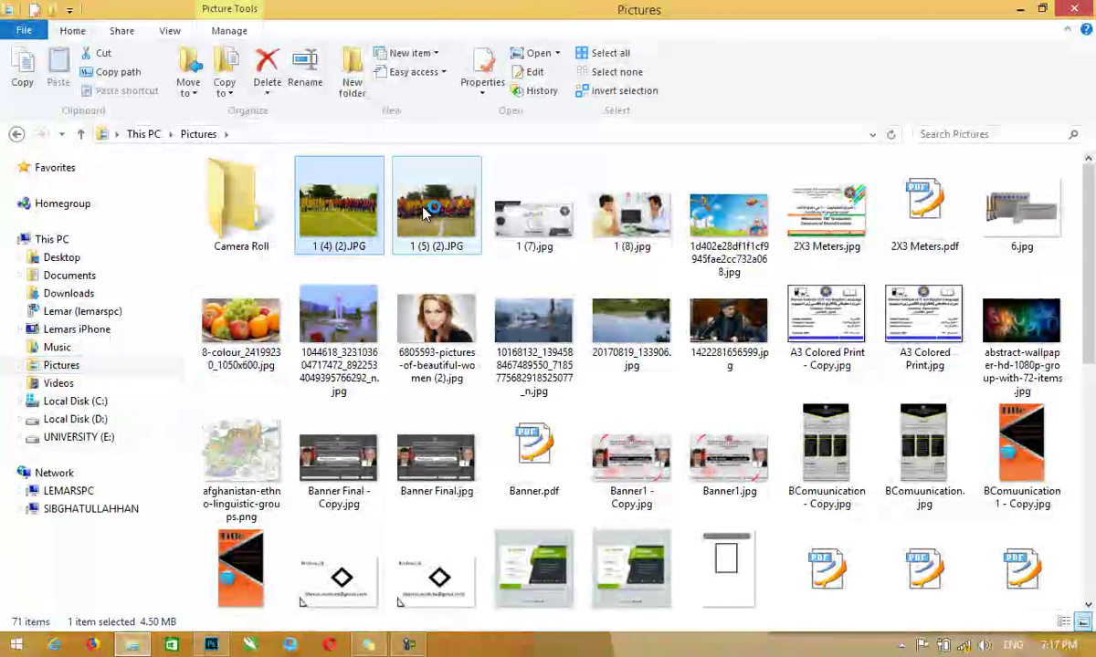
{"action": "left_click", "coordinate": [624, 340], "text": "ctrl"}
{"action": "left_click", "coordinate": [729, 219], "text": "ctrl"}
{"action": "left_click", "coordinate": [630, 219], "text": "ctrl"}
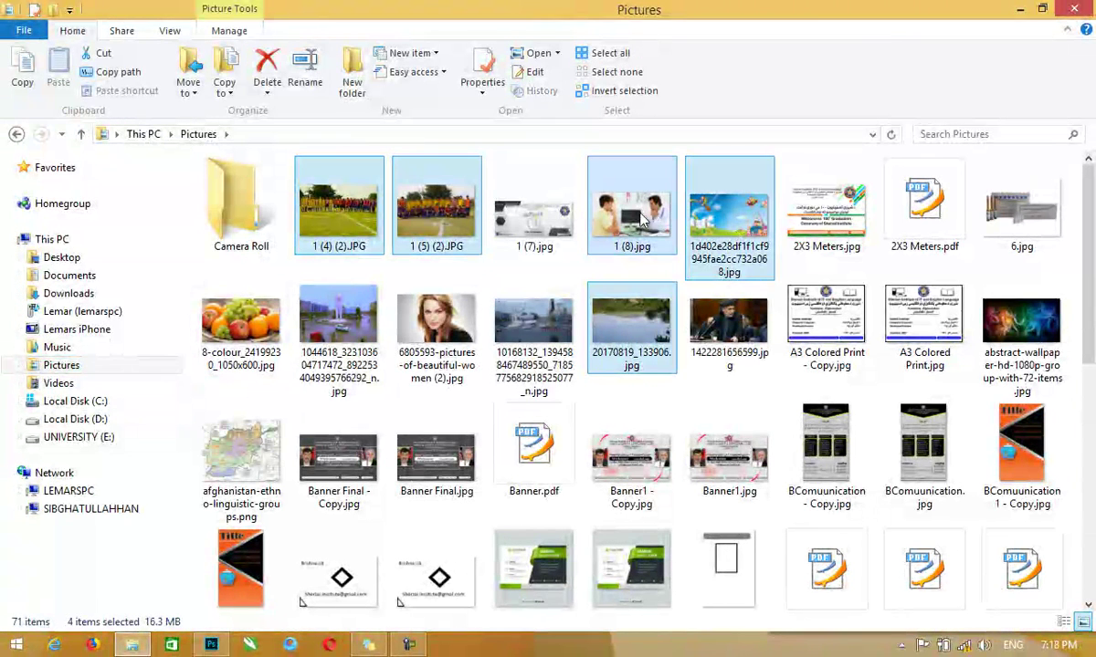
Add the 6805593 portrait, 1422281656599.jpg, the abstract wallpaper, Banner1.jpg and Banner Final.jpg to the selection
{"action": "left_click", "coordinate": [436, 325], "text": "ctrl"}
{"action": "left_click", "coordinate": [729, 324], "text": "ctrl"}
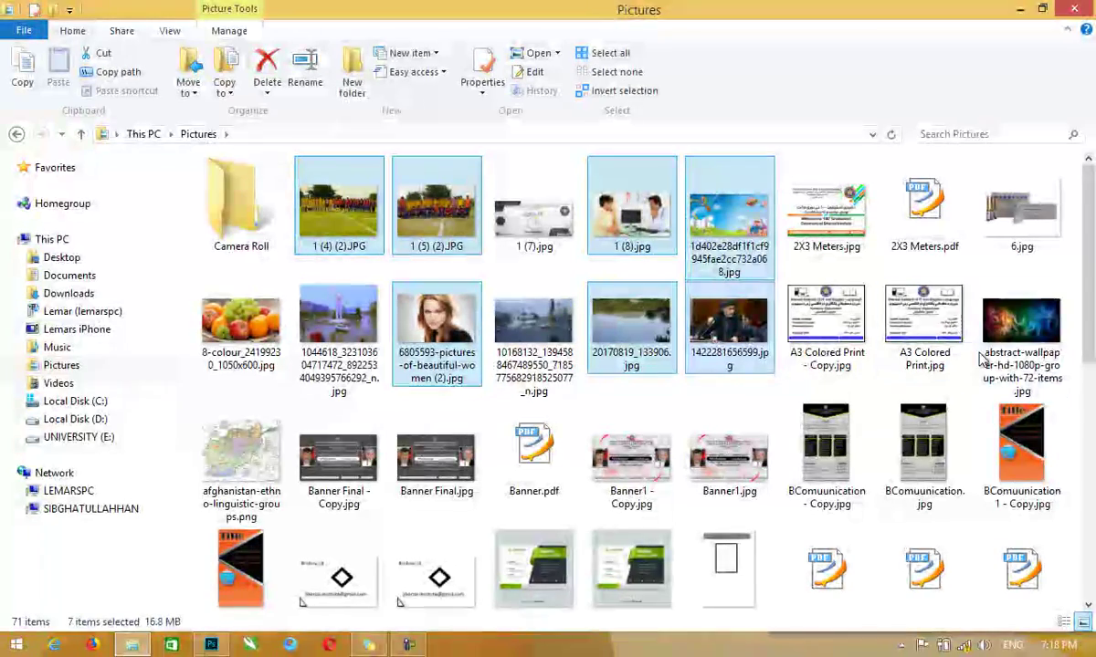
{"action": "left_click", "coordinate": [1021, 329], "text": "ctrl"}
{"action": "left_click", "coordinate": [751, 468], "text": "ctrl"}
{"action": "left_click", "coordinate": [437, 456], "text": "ctrl"}
Add KH a.jpg, KH Orange.jpg, neW.jpg, Kh1.jpg, index.jpg and received_1679643592099783.jpeg to the selection, and copy all selected images
{"action": "left_click_drag", "start_coordinate": [1089, 293], "coordinate": [1087, 512]}
{"action": "left_click", "coordinate": [835, 356], "text": "ctrl"}
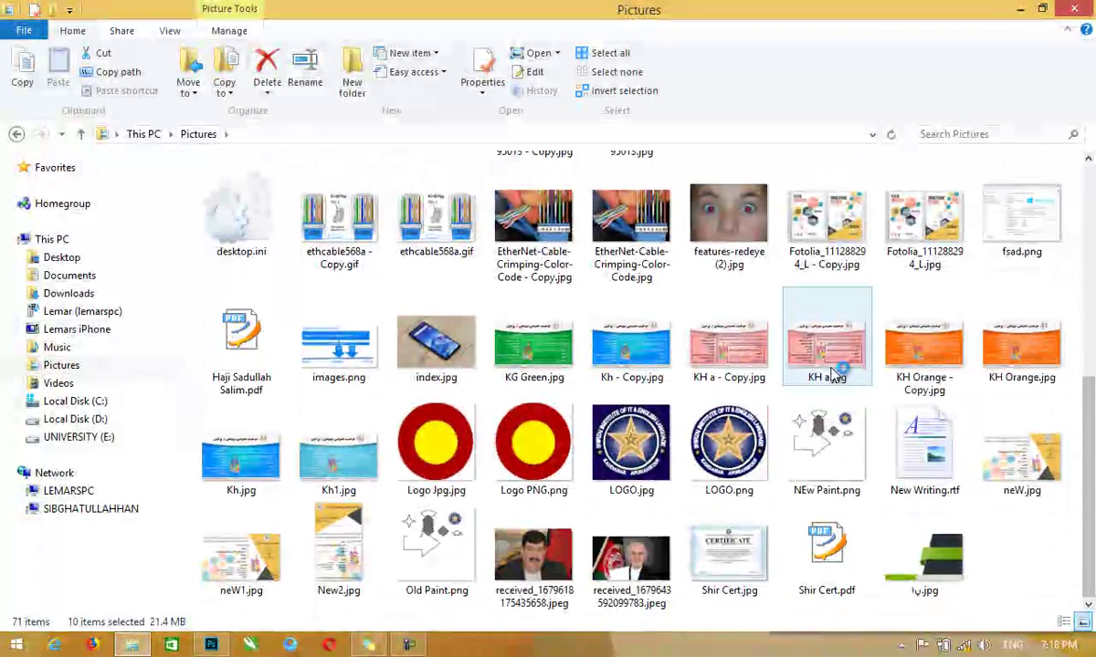
{"action": "left_click", "coordinate": [1013, 361], "text": "ctrl"}
{"action": "left_click", "coordinate": [1015, 452], "text": "ctrl"}
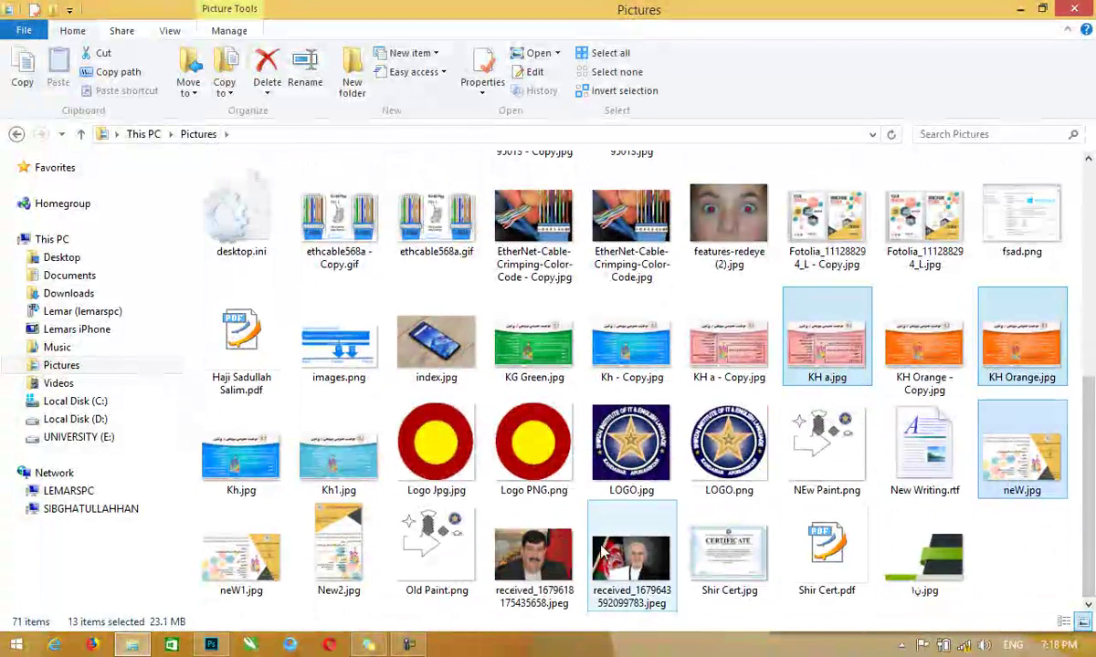
{"action": "left_click", "coordinate": [339, 447], "text": "ctrl"}
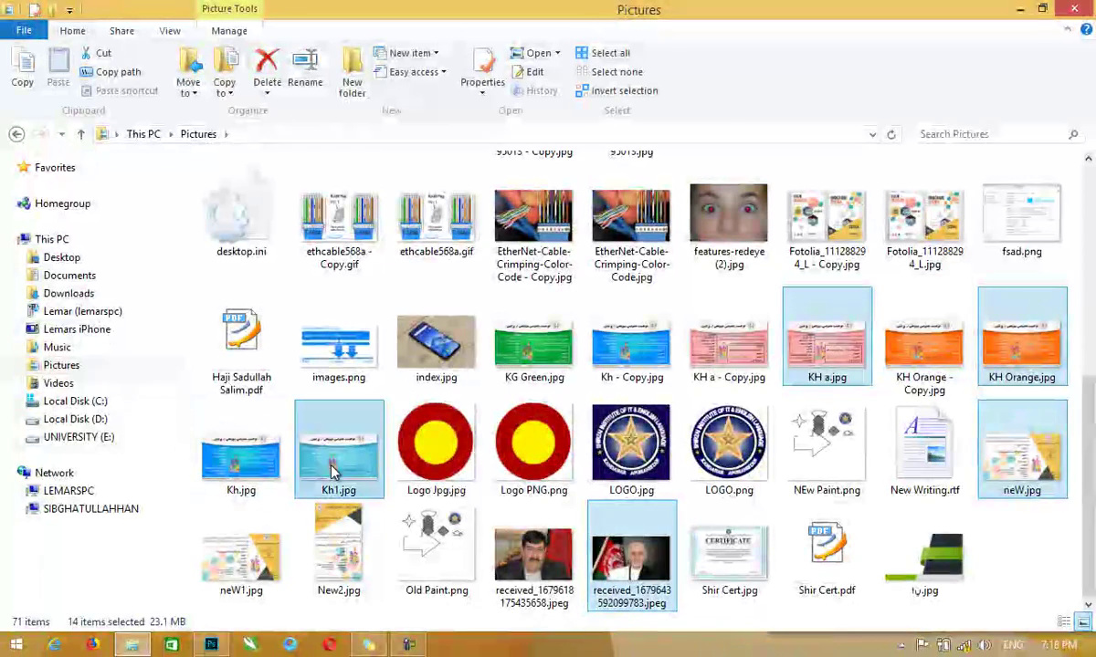
{"action": "left_click", "coordinate": [437, 324], "text": "ctrl"}
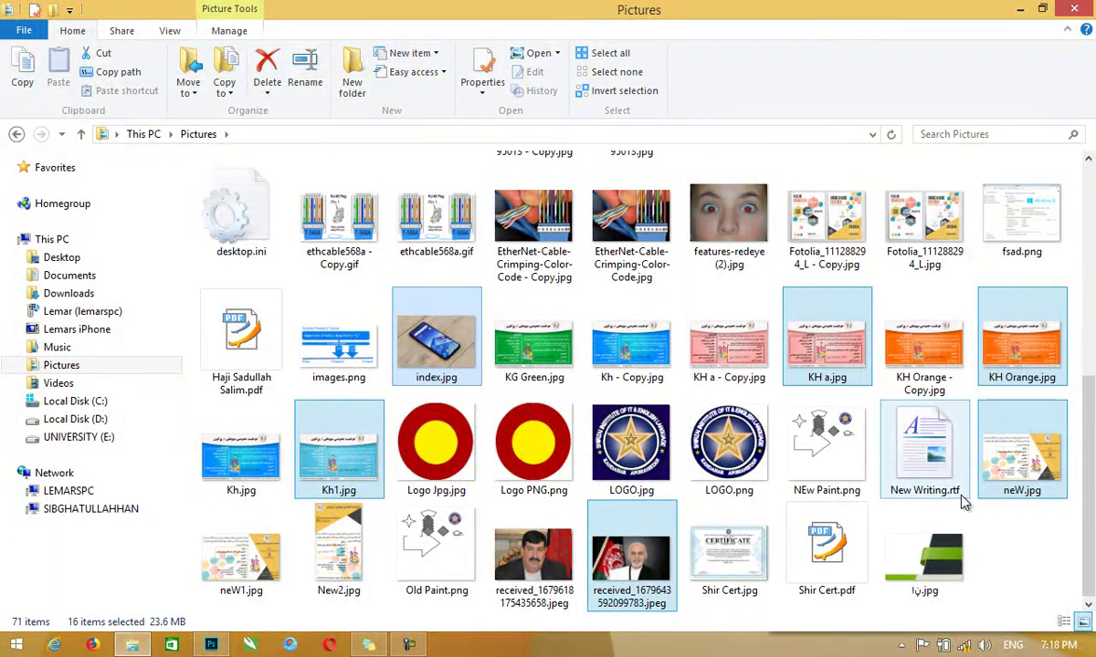
{"action": "left_click", "coordinate": [562, 518], "text": "ctrl"}
{"action": "key", "text": "ctrl+c"}
Create a folder named IP in Pictures and paste the copied images into it, closing File Explorer when done
{"action": "key", "text": "ctrl+shift+n"}
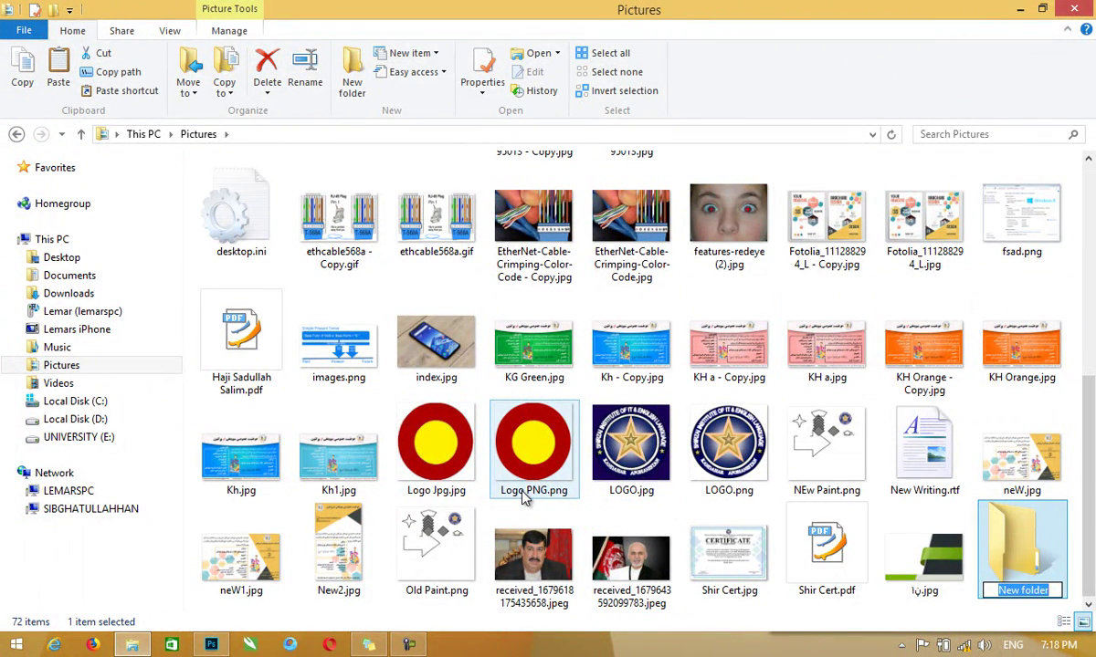
{"action": "type", "text": "IO"}
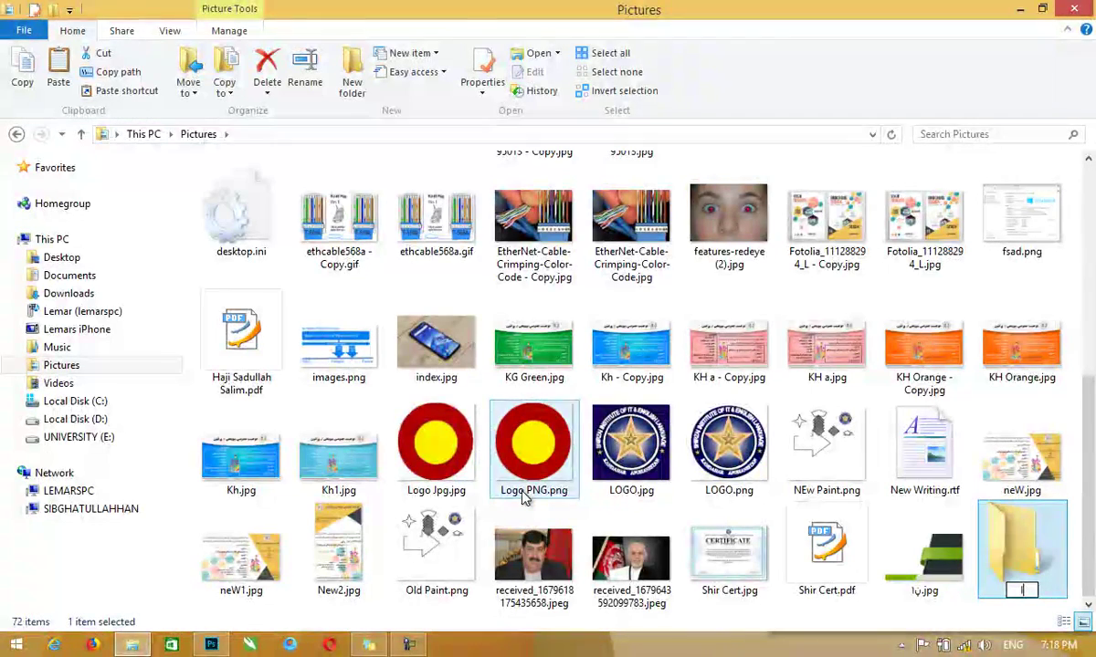
{"action": "key", "text": "Return"}
{"action": "key", "text": "Return"}
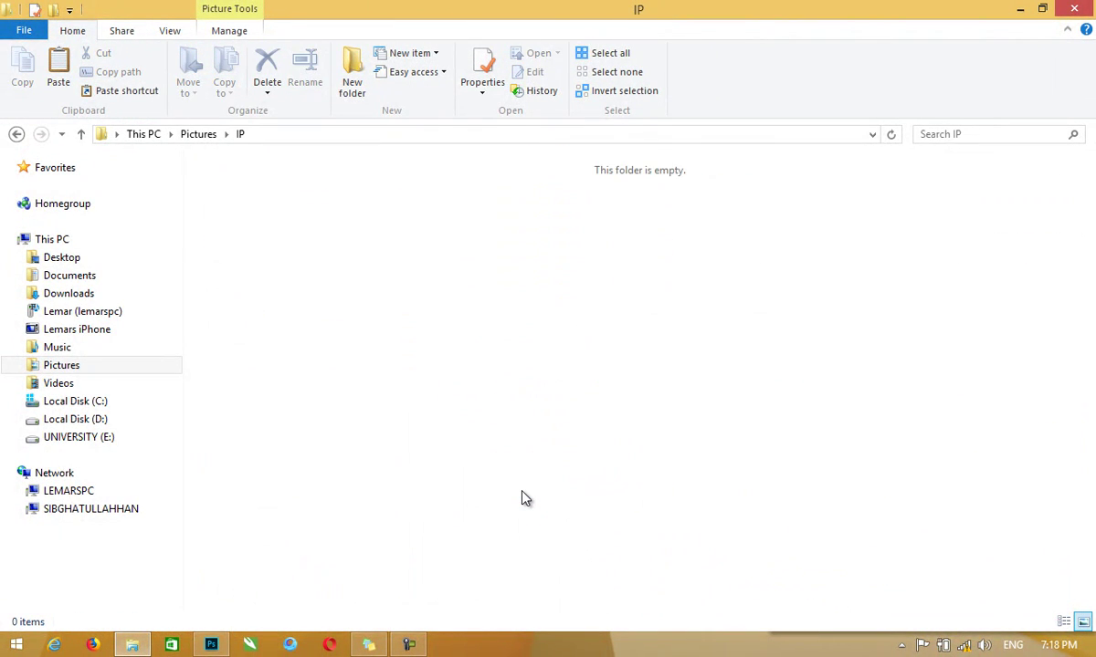
{"action": "key", "text": "ctrl+v"}
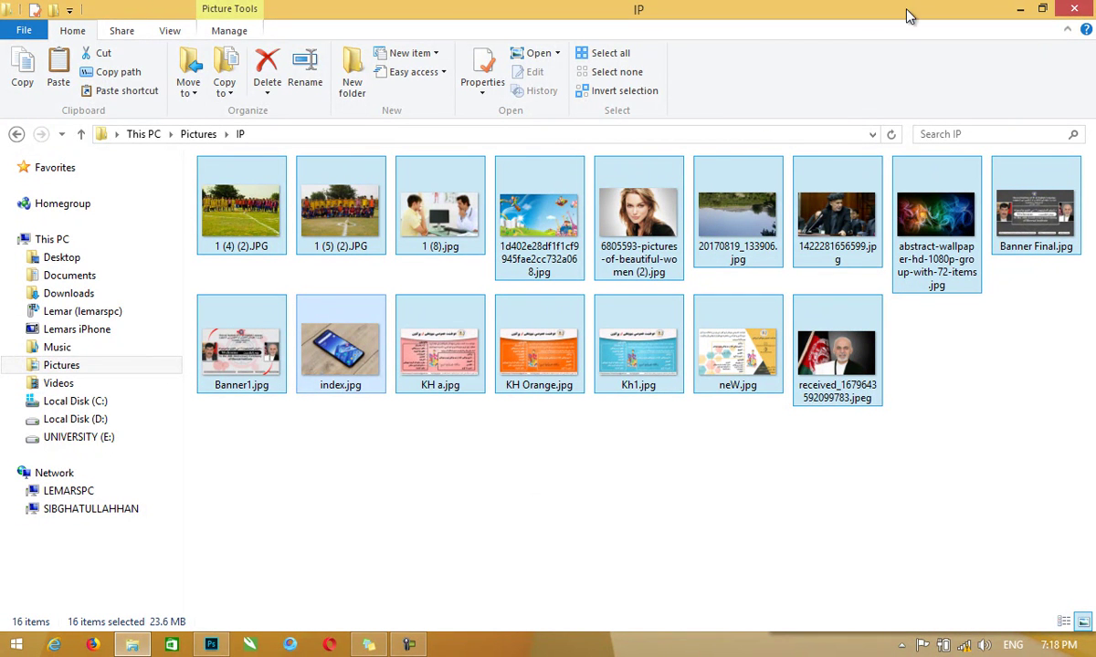
{"action": "mouse_move", "coordinate": [705, 215]}
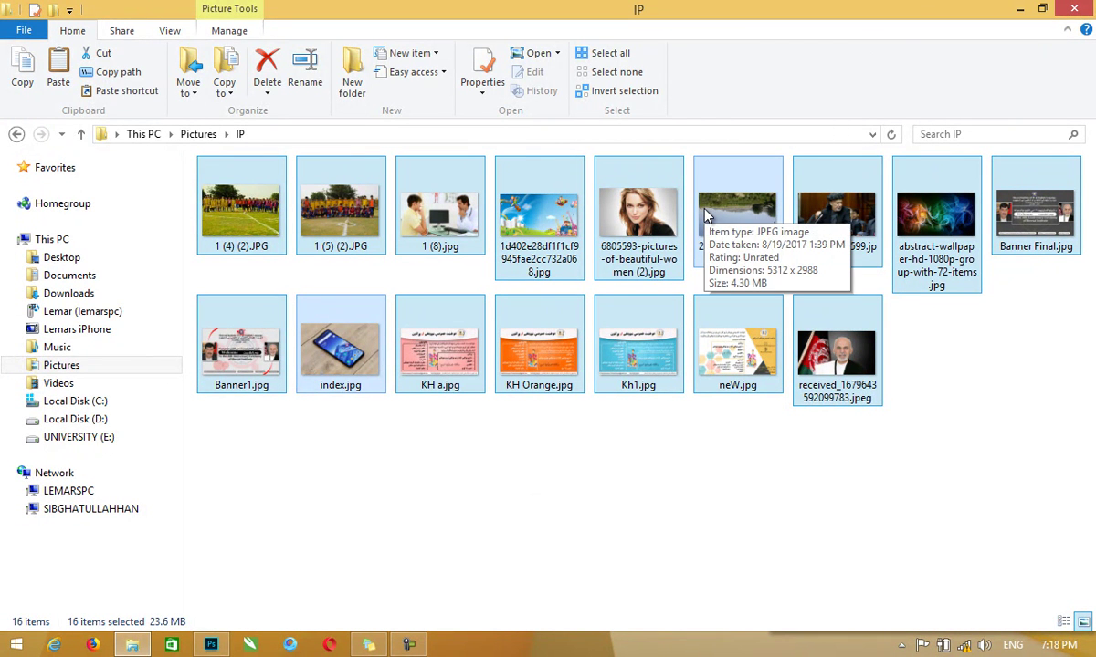
{"action": "left_click", "coordinate": [1074, 8]}
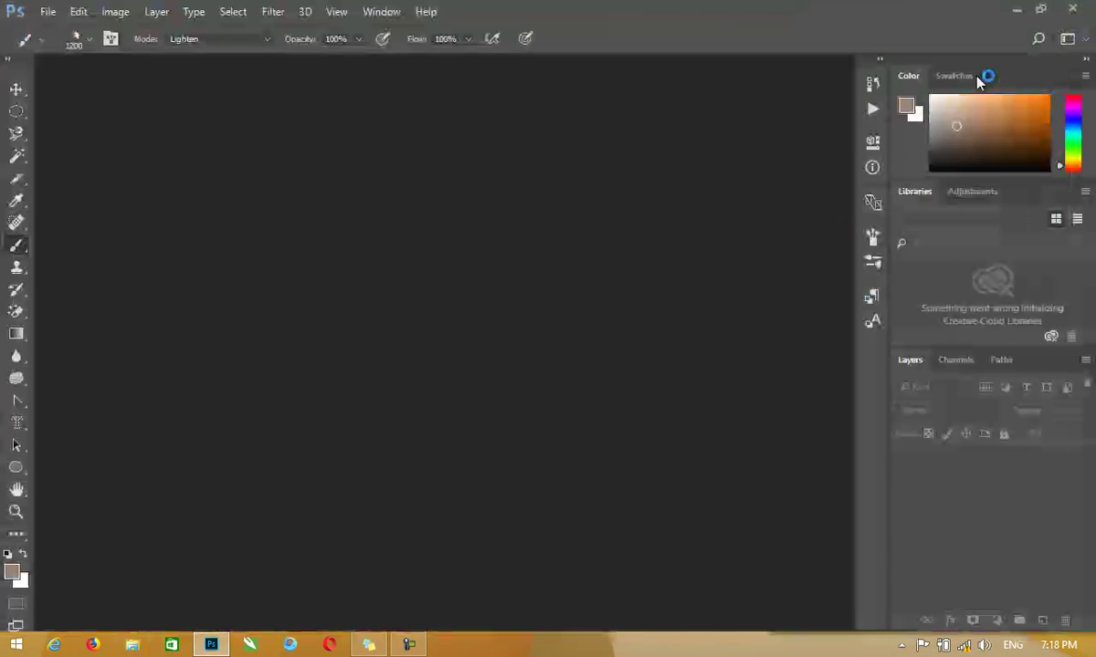
Switch back to Photoshop and open the Image Processor script
{"action": "left_click", "coordinate": [49, 17]}
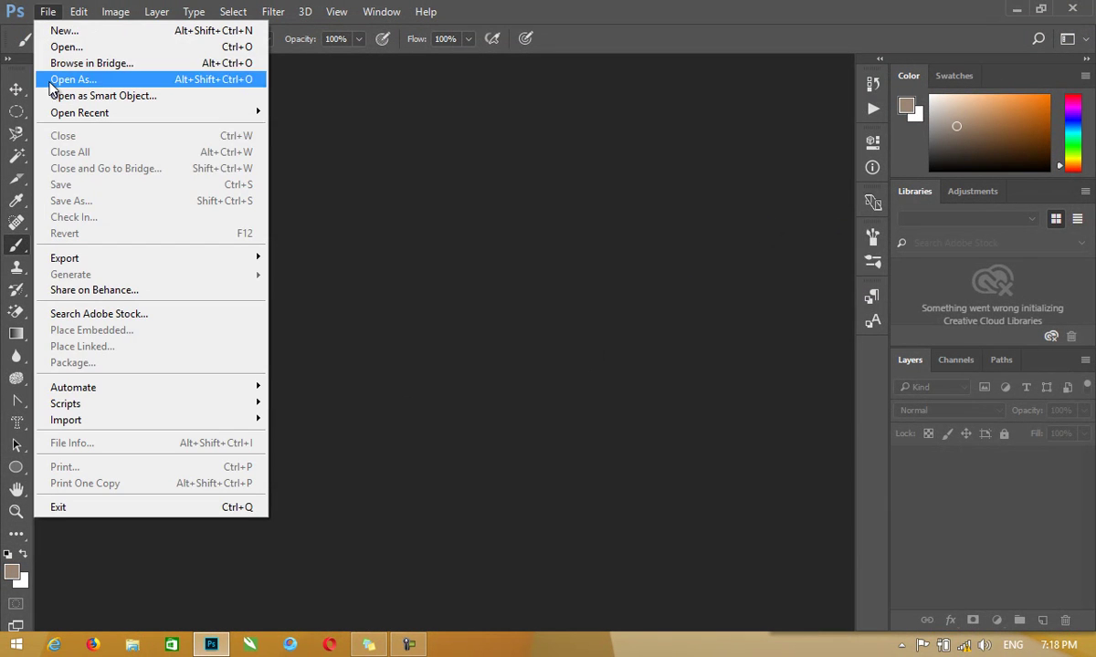
{"action": "mouse_move", "coordinate": [91, 403]}
{"action": "left_click", "coordinate": [274, 406]}
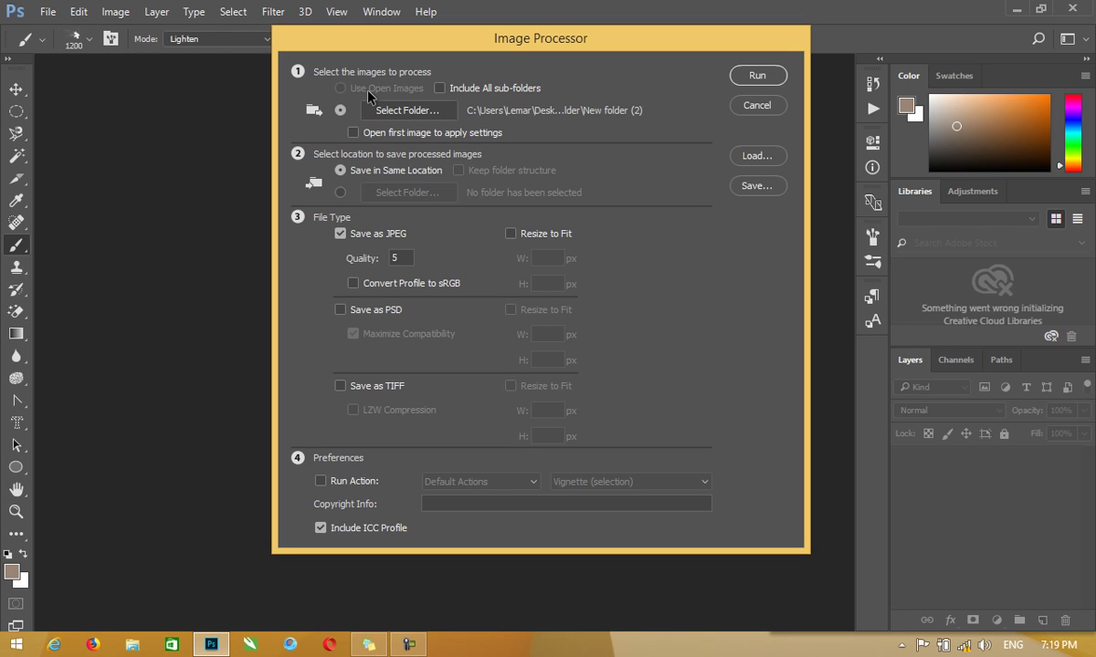
Set the Image Processor source folder to IP inside the Pictures library
{"action": "left_click", "coordinate": [415, 113]}
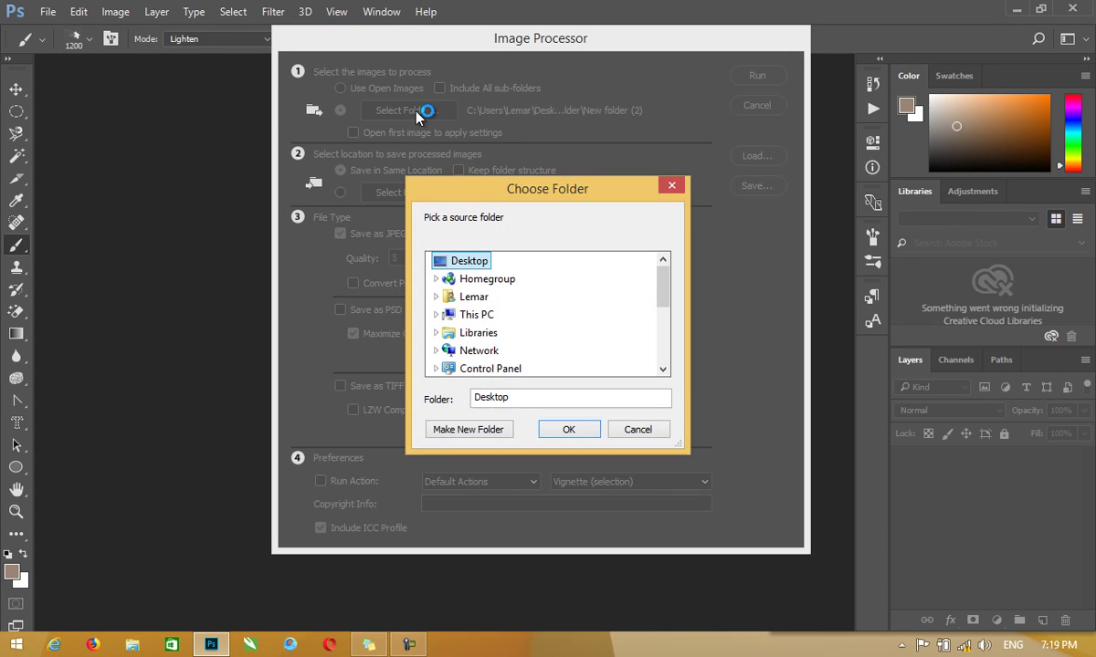
{"action": "left_click", "coordinate": [437, 333]}
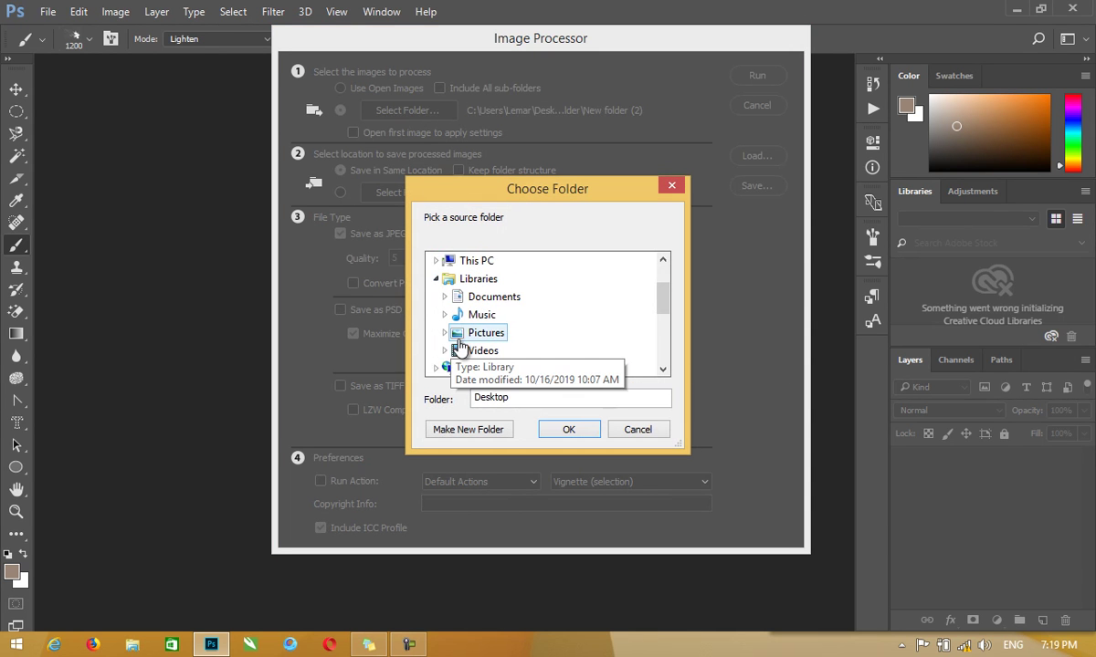
{"action": "left_click", "coordinate": [489, 354]}
{"action": "scroll", "coordinate": [624, 279], "scroll_direction": "down", "scroll_amount": 2}
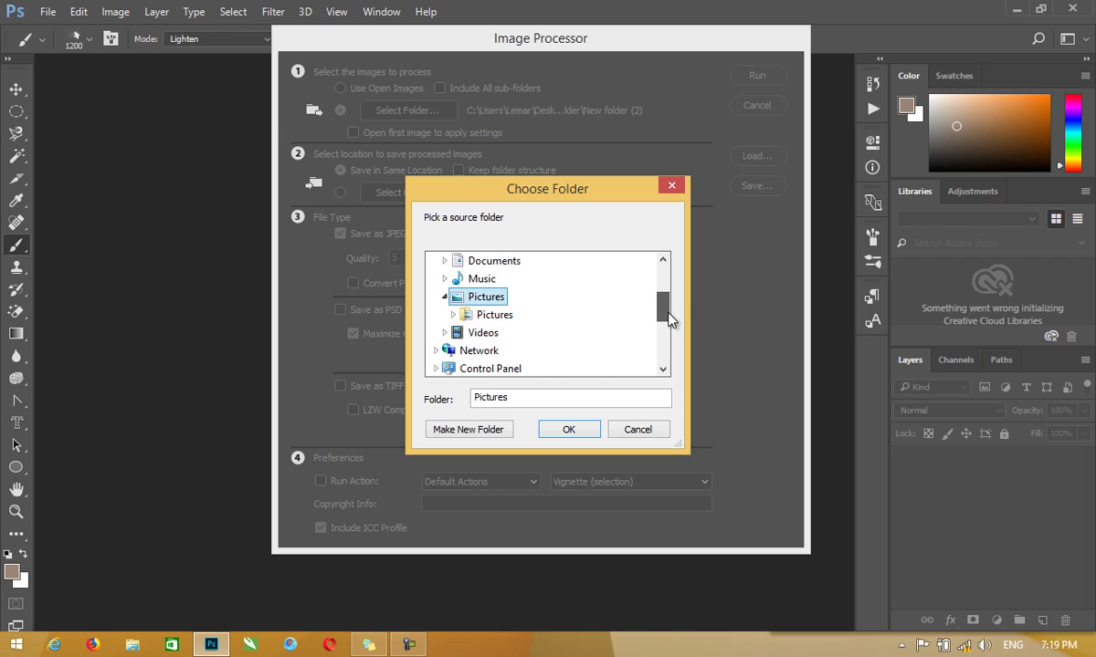
{"action": "double_click", "coordinate": [481, 301]}
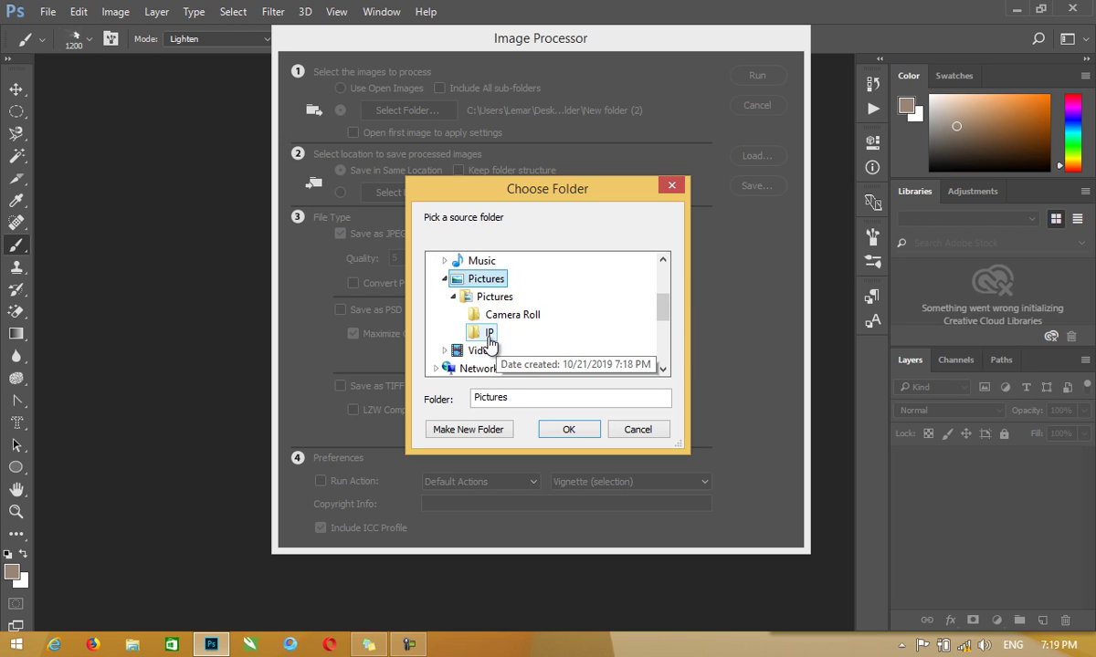
{"action": "left_click", "coordinate": [490, 333]}
{"action": "left_click", "coordinate": [572, 429]}
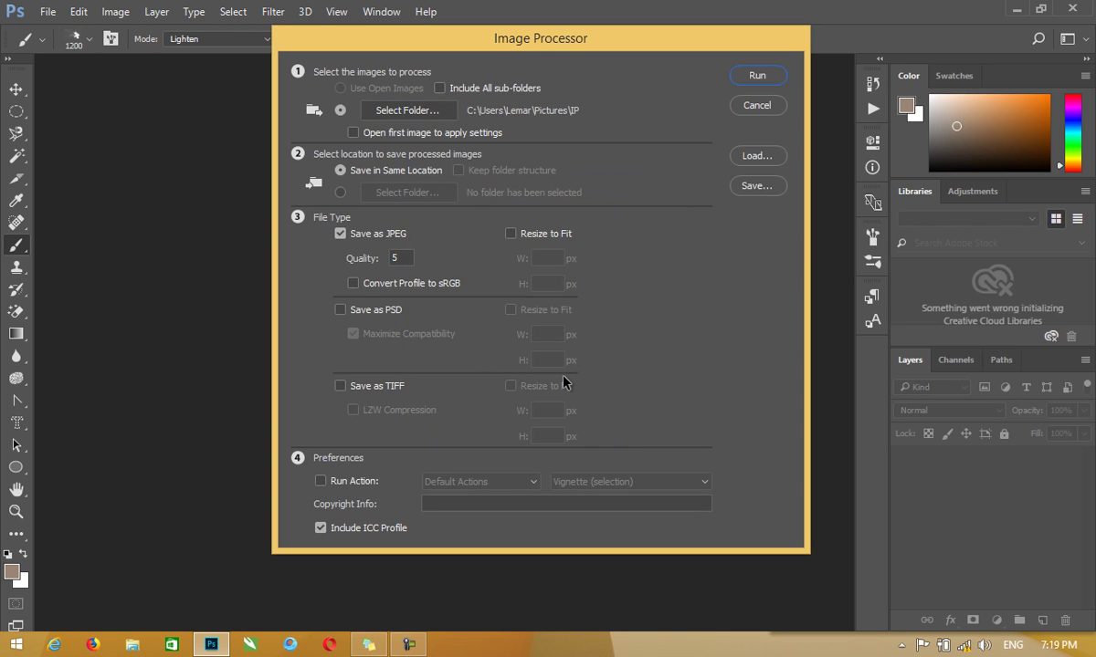
Create a folder named Proccessed on the Desktop and set it as the save location for the processed images
{"action": "left_click", "coordinate": [476, 93]}
{"action": "left_click", "coordinate": [475, 92]}
{"action": "left_click", "coordinate": [340, 193]}
{"action": "left_click", "coordinate": [401, 192]}
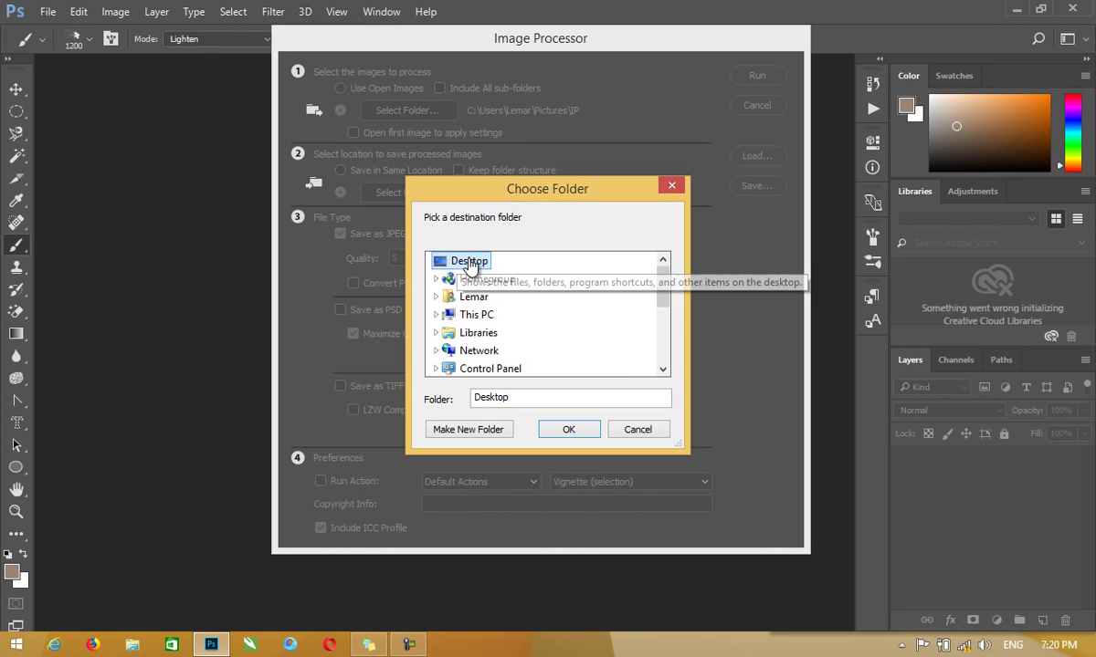
{"action": "left_click", "coordinate": [473, 433]}
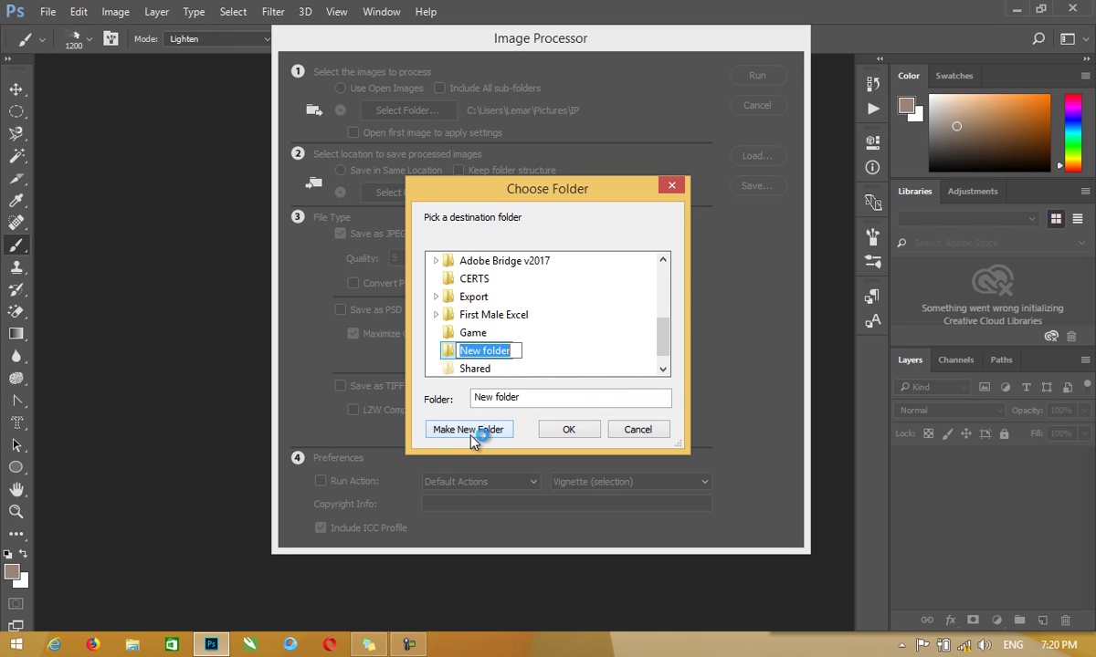
{"action": "type", "text": "Procc"}
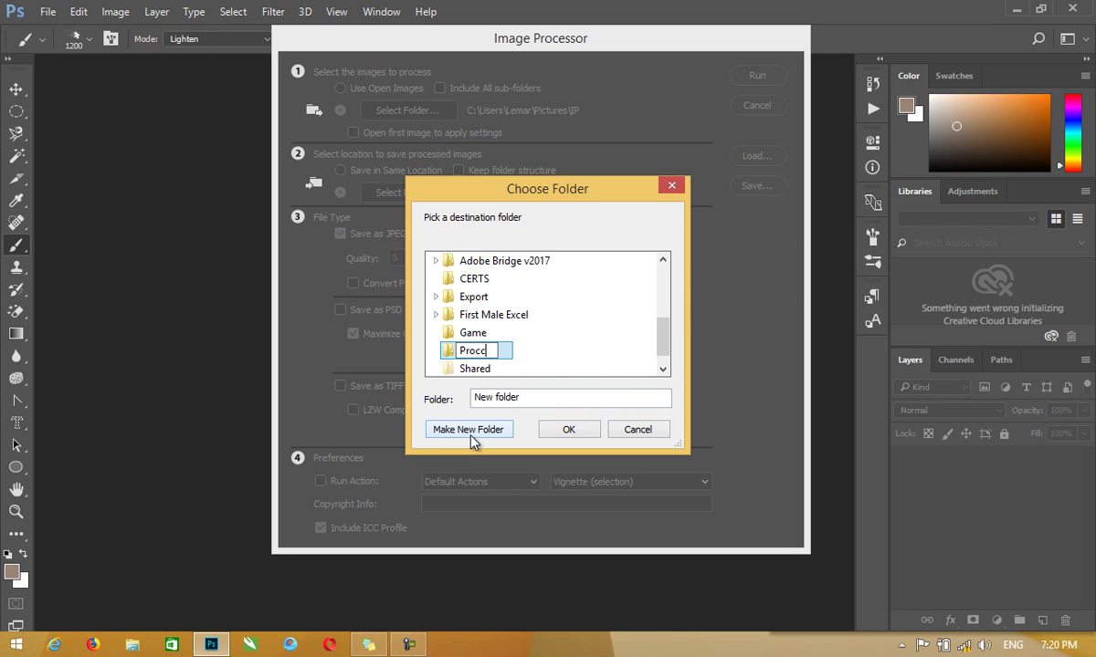
{"action": "type", "text": "essed"}
{"action": "key", "text": "Return"}
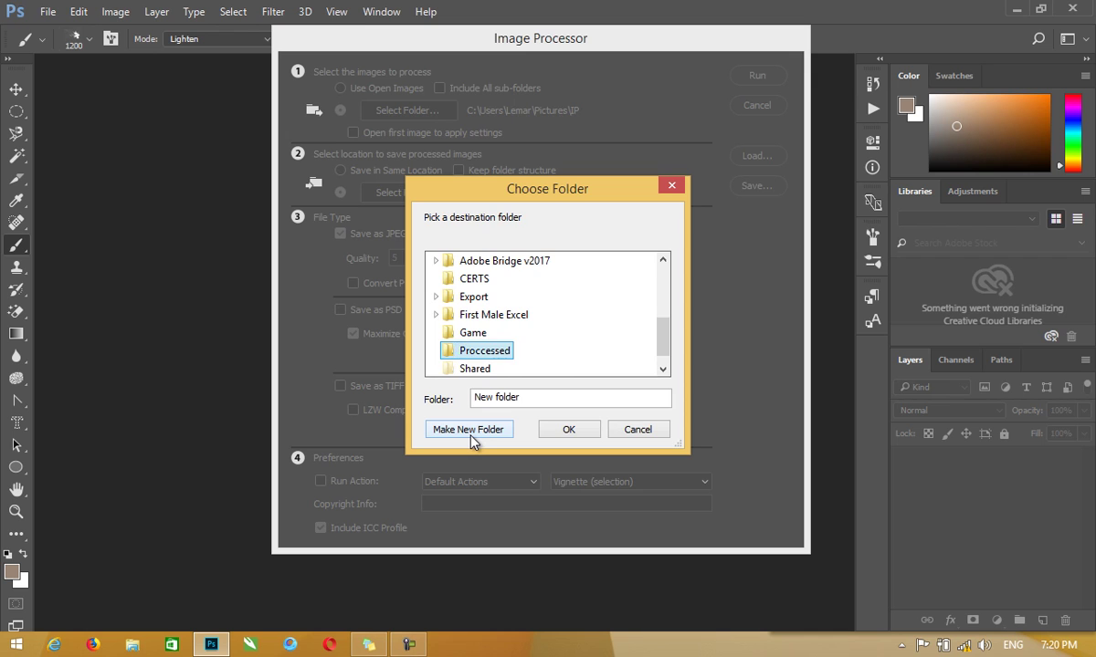
{"action": "key", "text": "Return"}
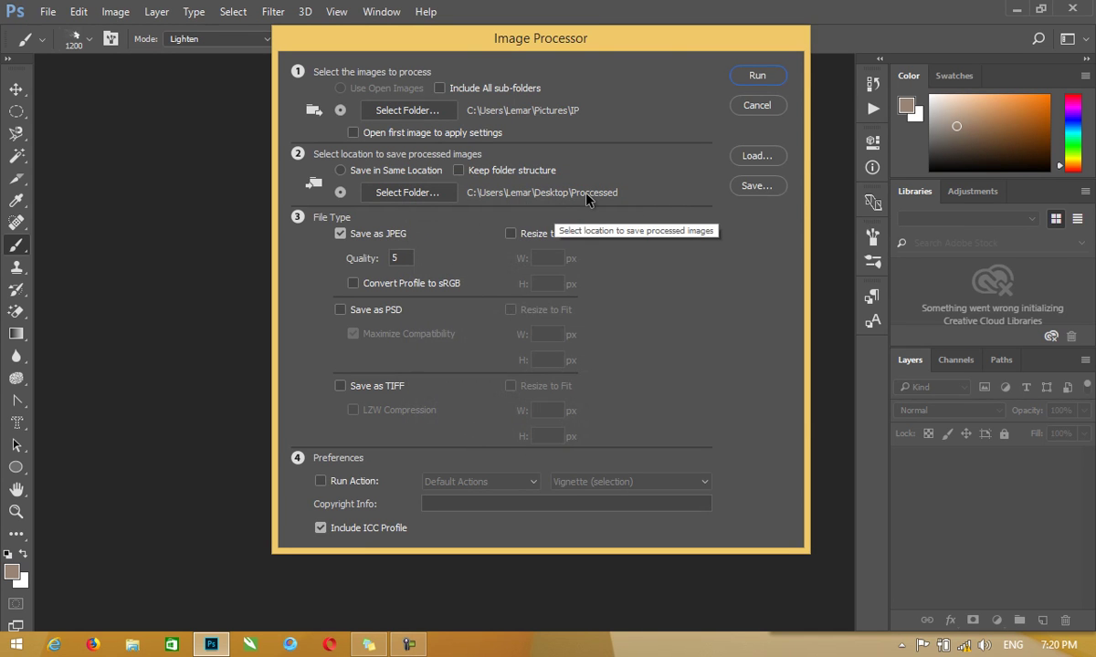
{"action": "left_click", "coordinate": [476, 176]}
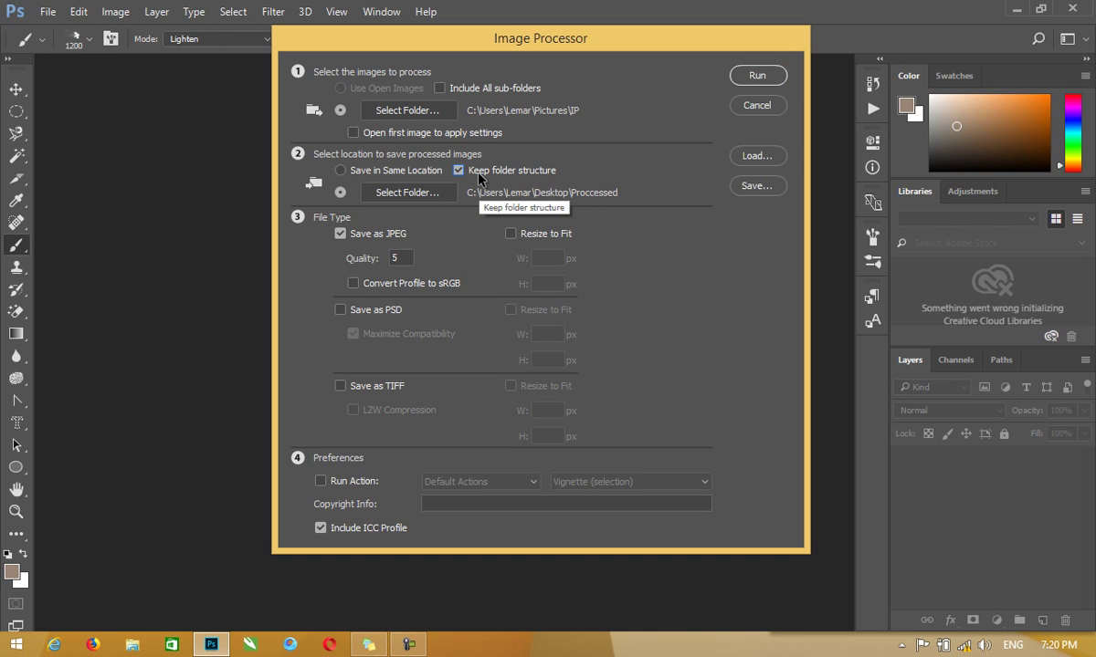
{"action": "left_click", "coordinate": [476, 173]}
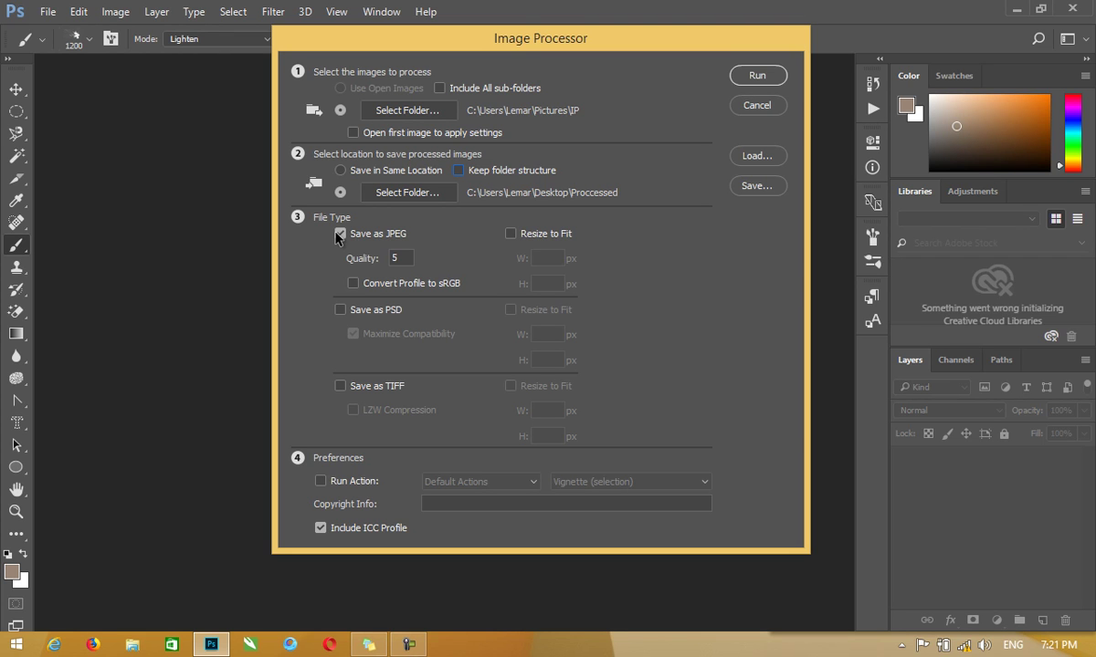
Set the JPEG output quality to 8
{"action": "double_click", "coordinate": [400, 258]}
{"action": "key", "text": "BackSpace"}
{"action": "type", "text": "8"}
Try resizing the JPEG output to fit 1000 px wide and 500 px high, and turn the resizing off again
{"action": "left_click", "coordinate": [511, 233]}
{"action": "left_click", "coordinate": [548, 259]}
{"action": "type", "text": "1000"}
{"action": "left_click", "coordinate": [545, 284]}
{"action": "type", "text": "500"}
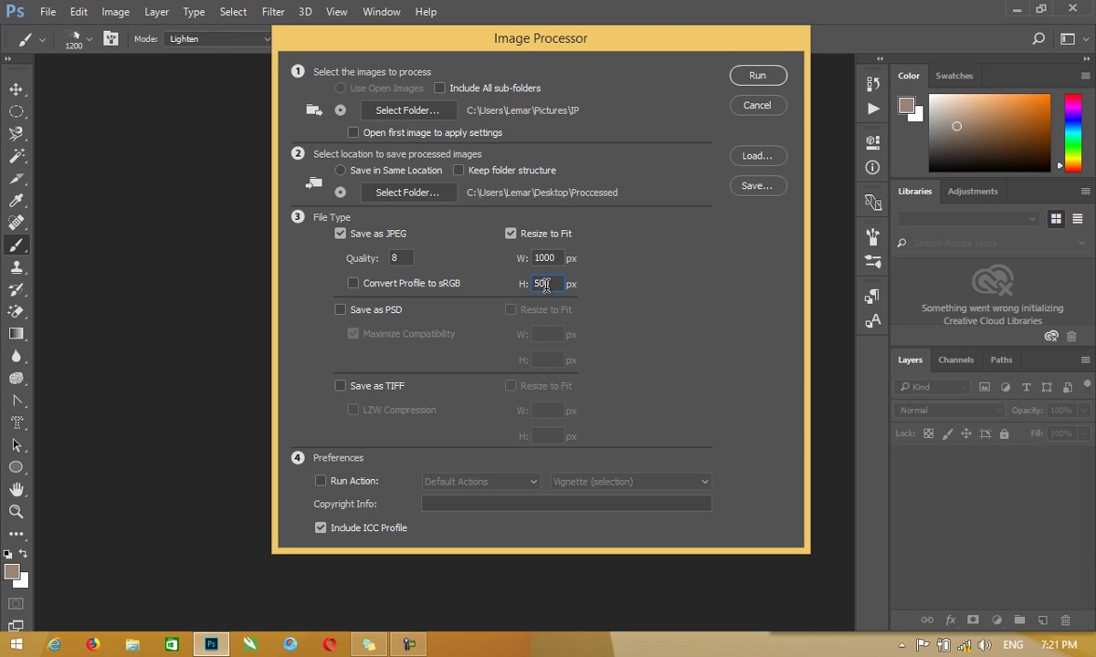
{"action": "left_click", "coordinate": [528, 236]}
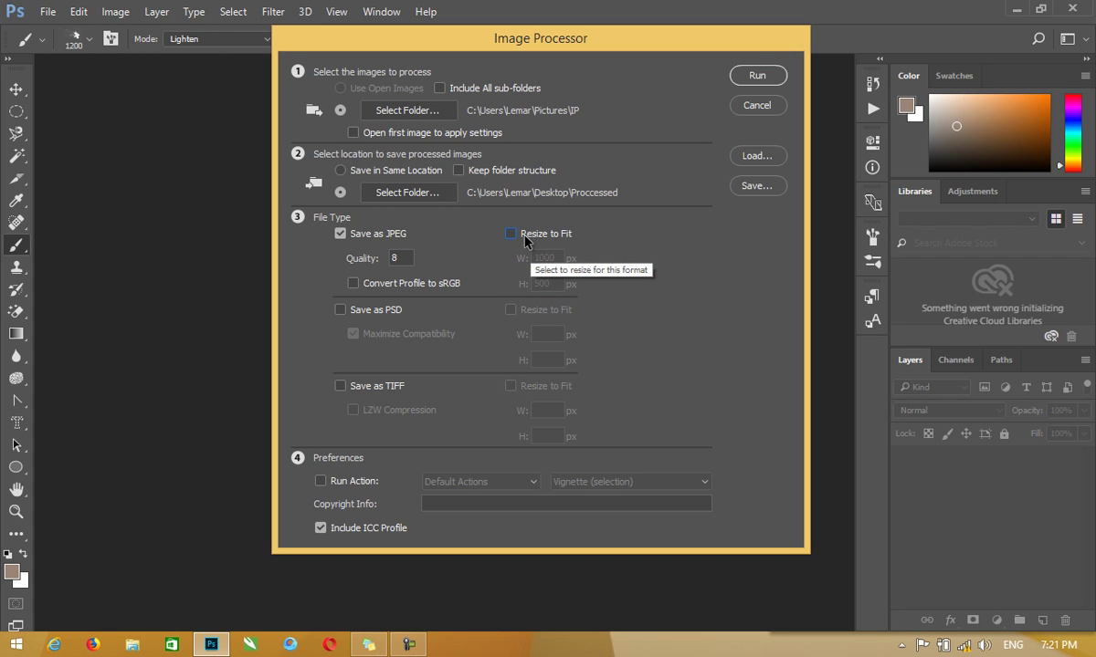
Enable saving the processed images as PSD and TIFF too
{"action": "left_click", "coordinate": [378, 315]}
{"action": "left_click", "coordinate": [384, 394]}
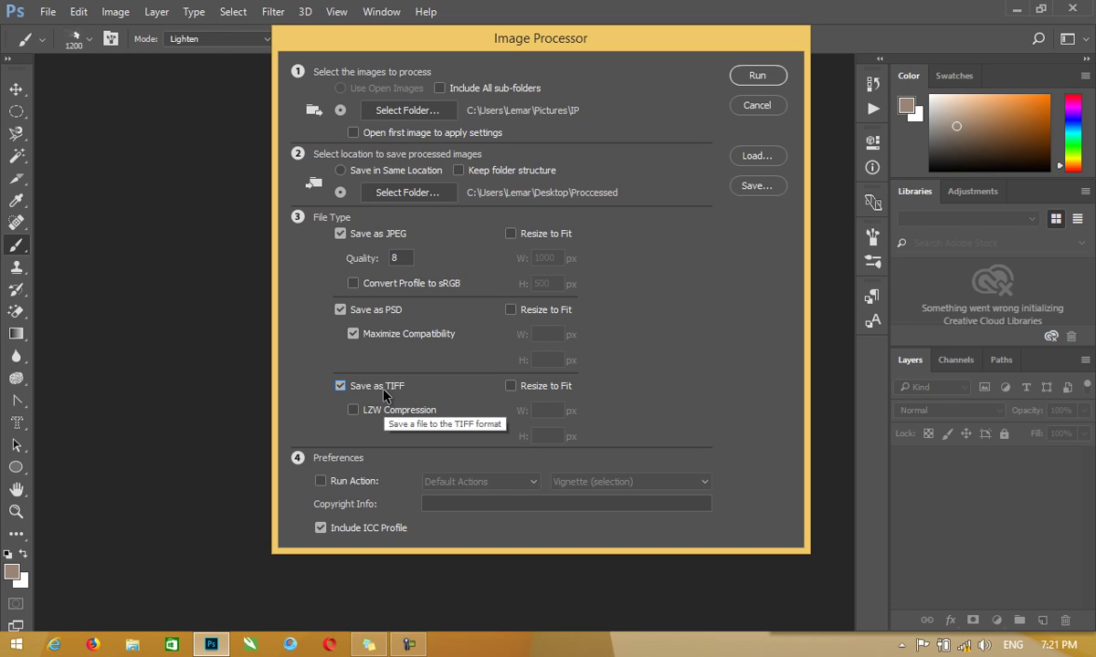
Have Image Processor run the Colors action from the My Actions set, and start the batch processing
{"action": "left_click", "coordinate": [345, 481]}
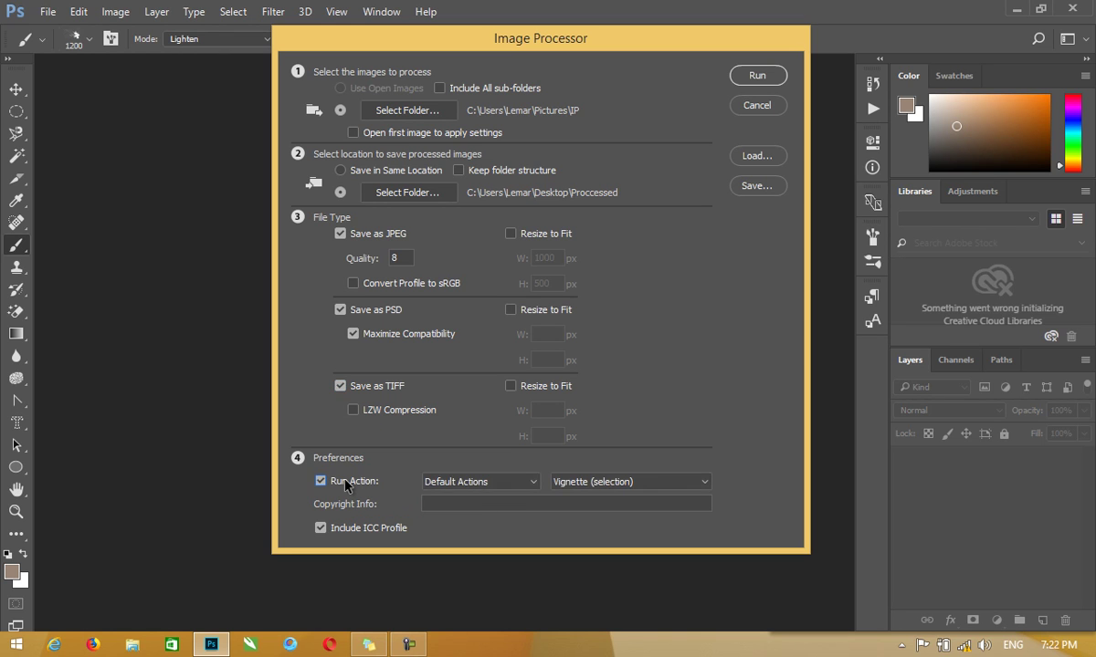
{"action": "left_click", "coordinate": [453, 484]}
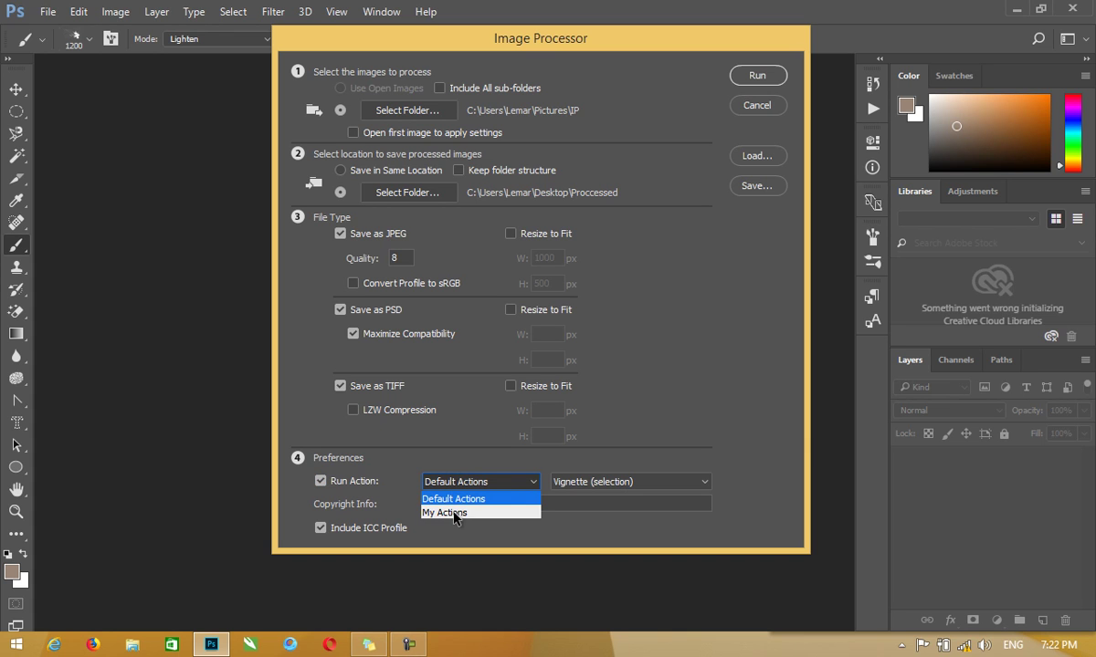
{"action": "left_click", "coordinate": [454, 513]}
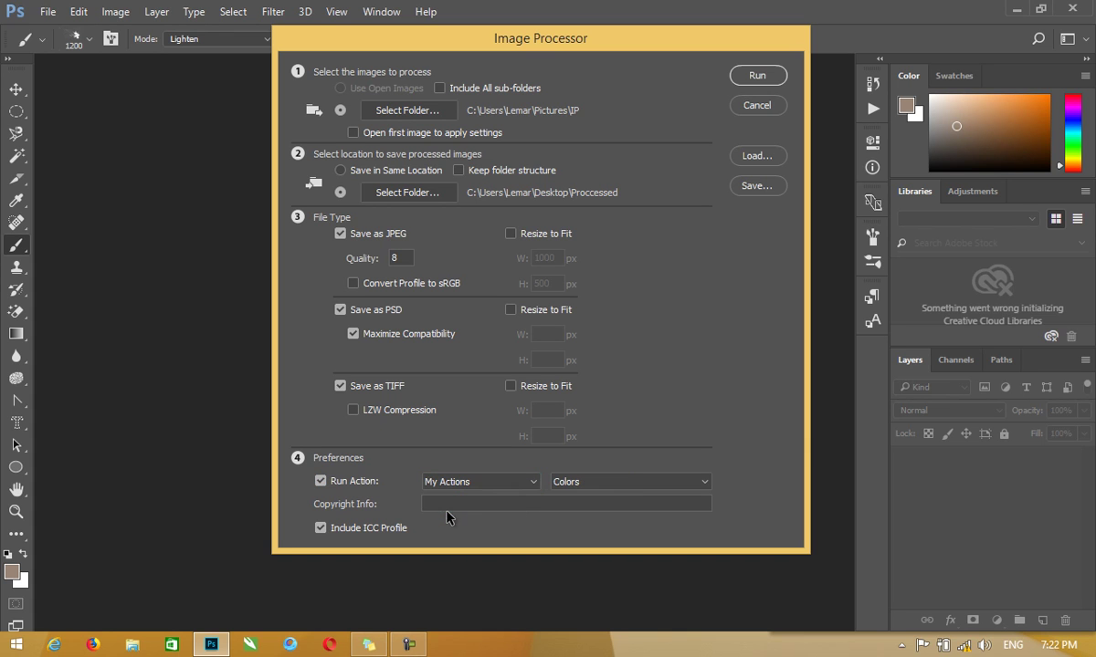
{"action": "left_click", "coordinate": [571, 483]}
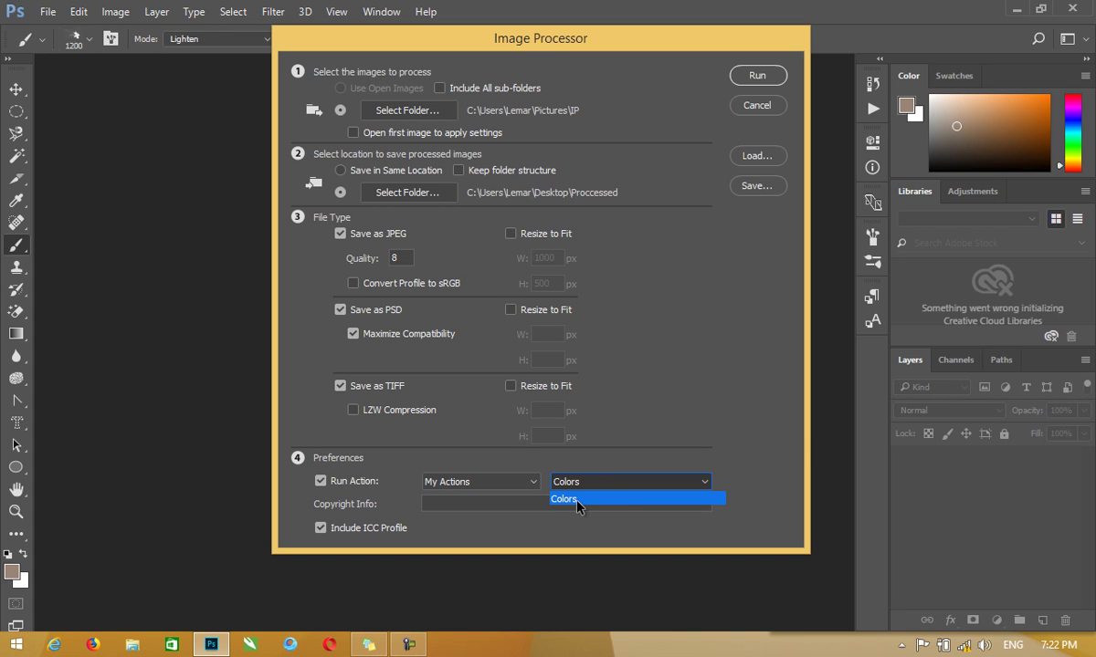
{"action": "left_click", "coordinate": [580, 499]}
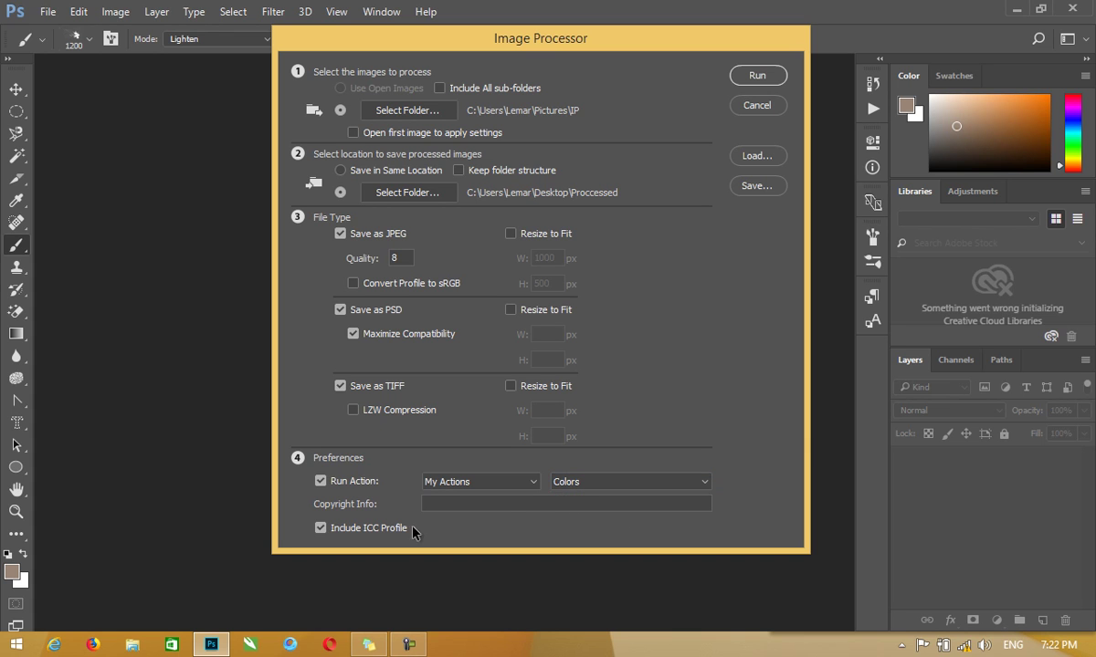
{"action": "left_click", "coordinate": [431, 504]}
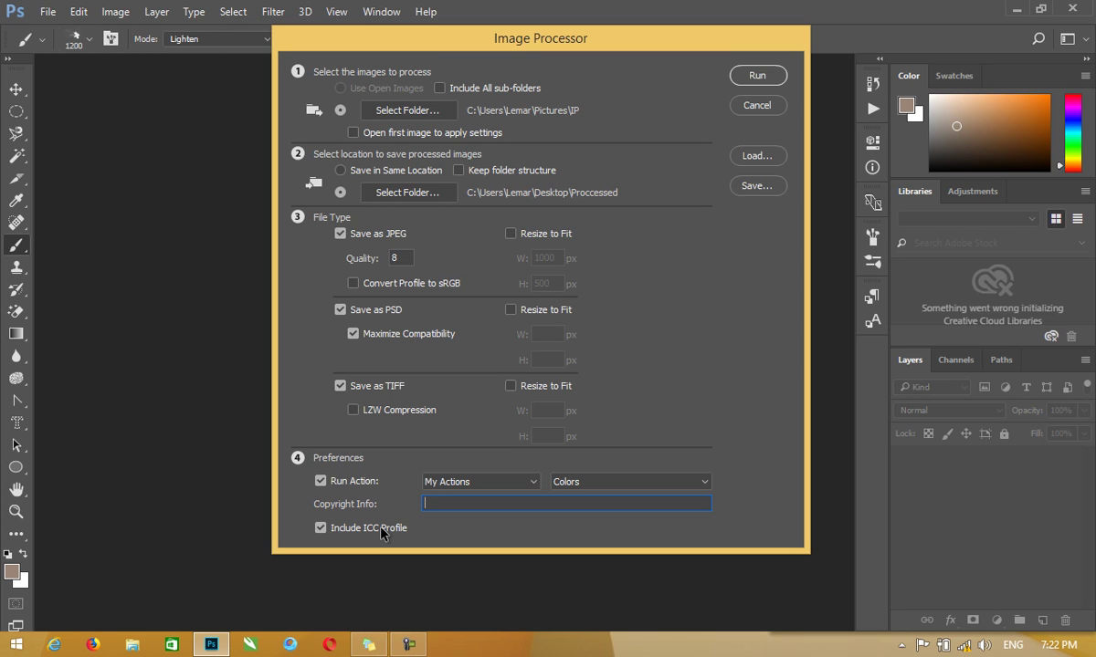
{"action": "key", "text": "Tab"}
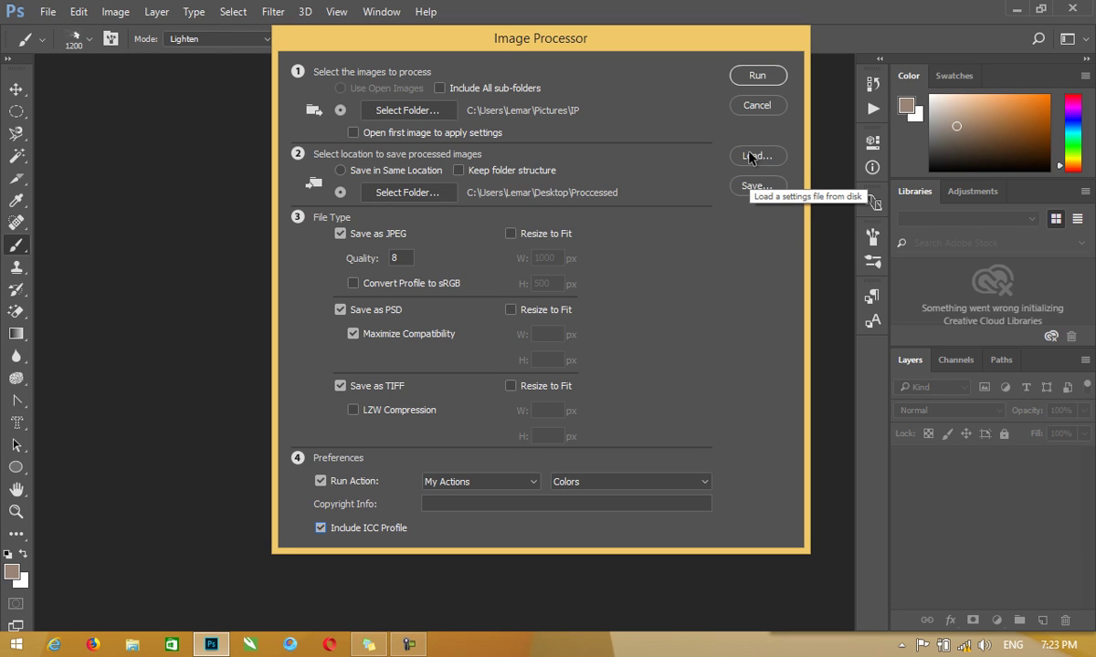
{"action": "left_click", "coordinate": [752, 76]}
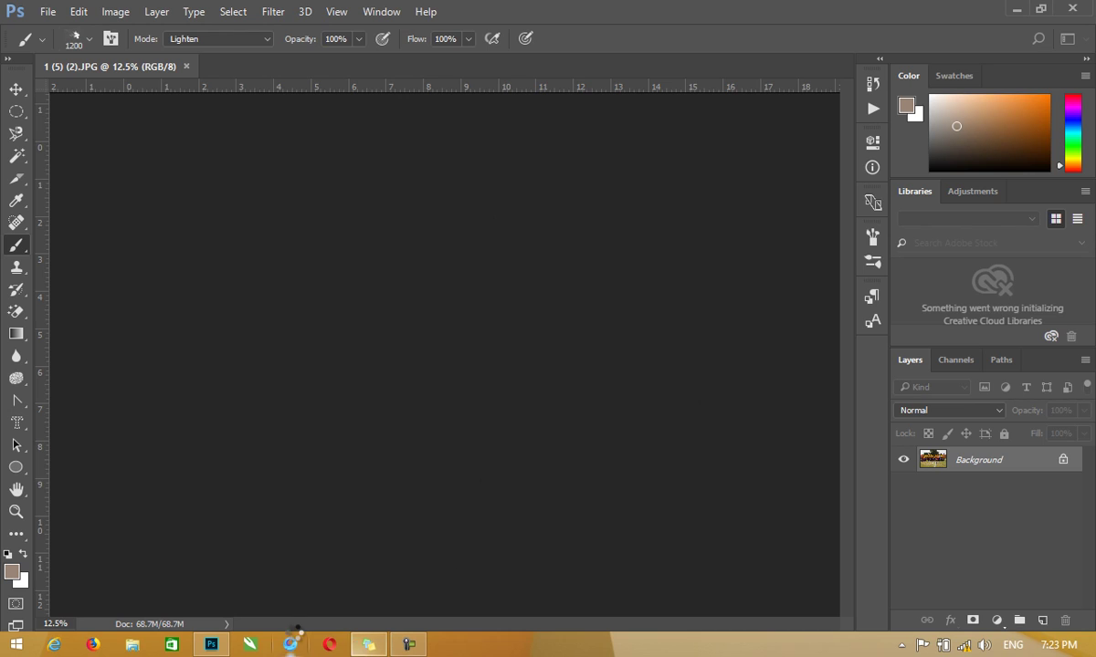
Switch to the desktop, refresh it and open the Proccessed folder in File Explorer
{"action": "left_click", "coordinate": [11, 645]}
{"action": "left_click", "coordinate": [141, 172]}
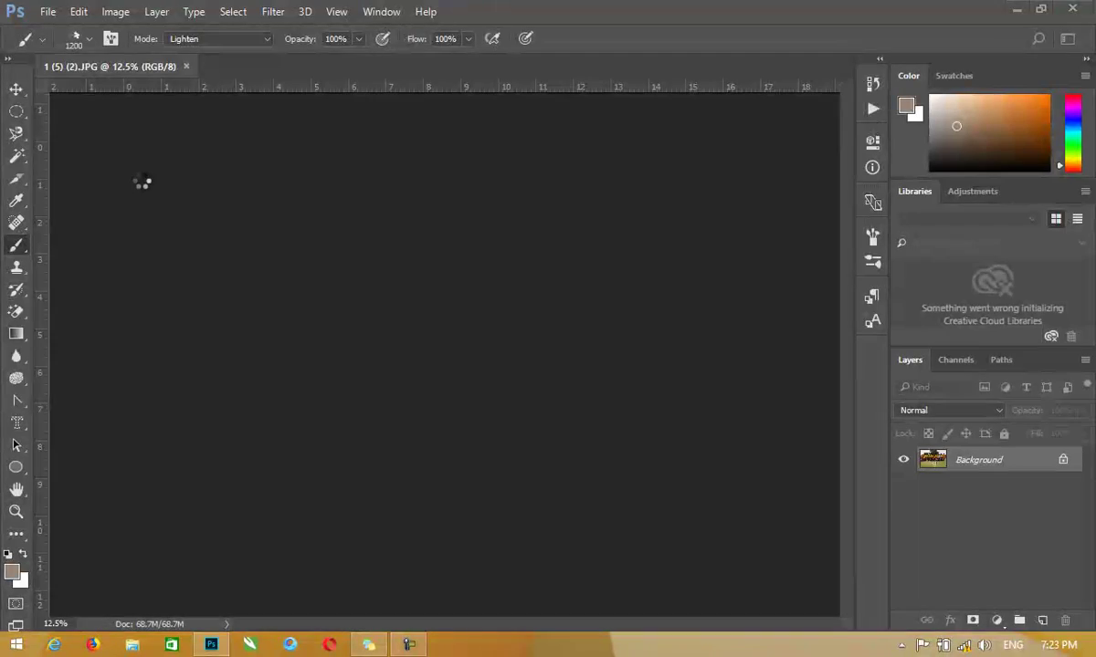
{"action": "key", "text": "super+d"}
{"action": "right_click", "coordinate": [519, 178]}
{"action": "left_click", "coordinate": [563, 225]}
{"action": "right_click", "coordinate": [564, 226]}
{"action": "left_click", "coordinate": [610, 273]}
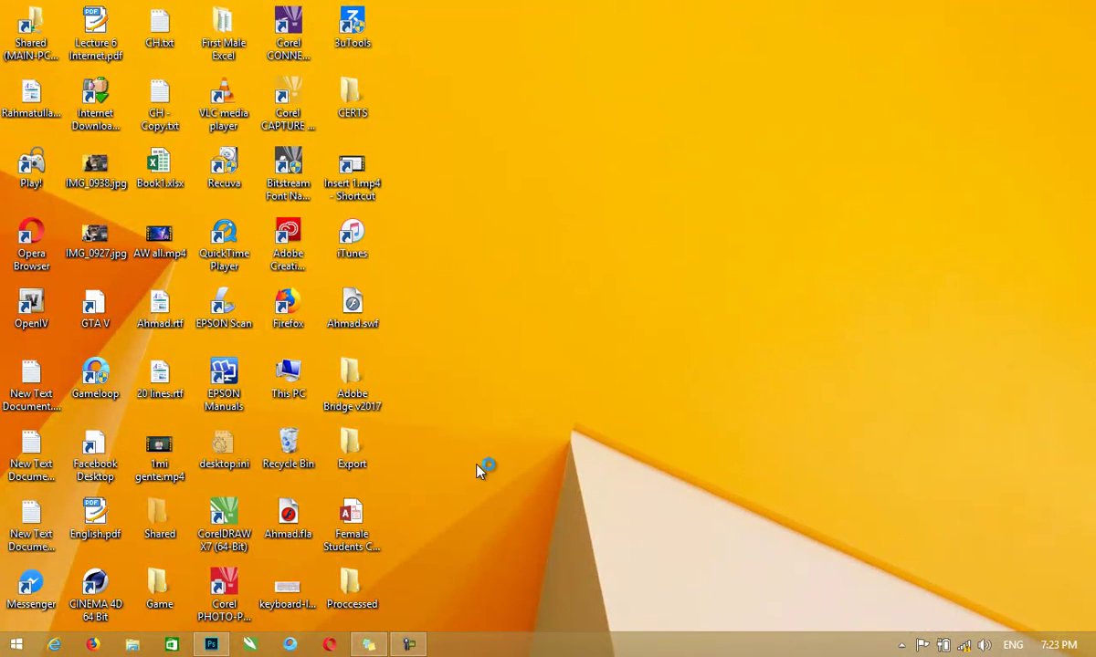
{"action": "double_click", "coordinate": [353, 577]}
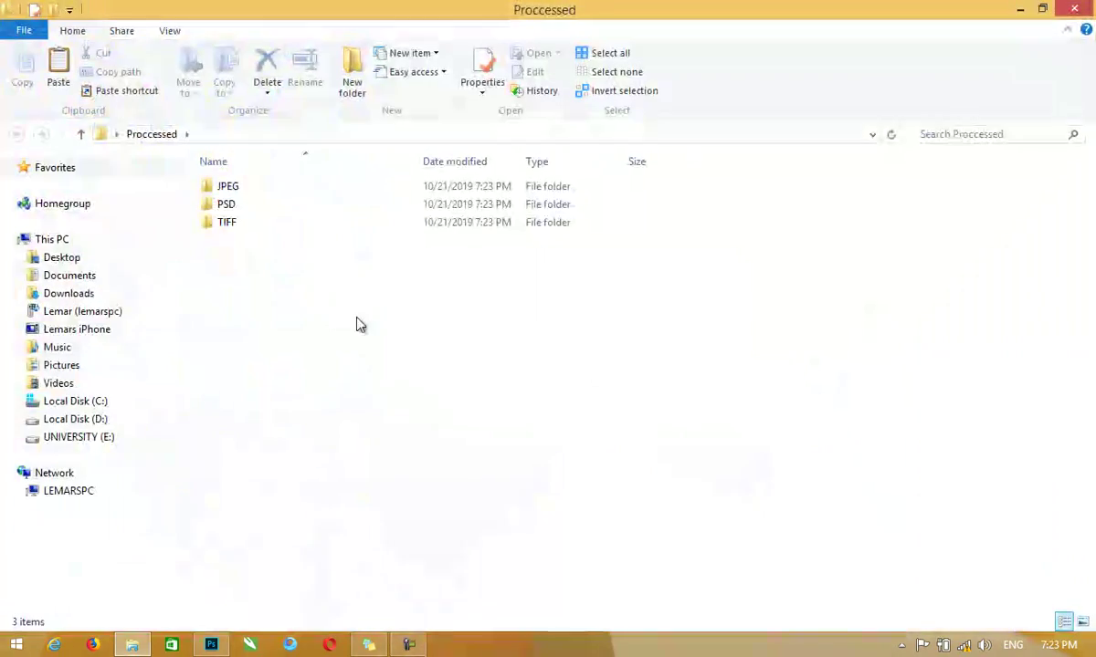
Examine the processed images in the JPEG, PSD and TIFF subfolders, returning to the JPEG subfolder at the end
{"action": "double_click", "coordinate": [246, 187]}
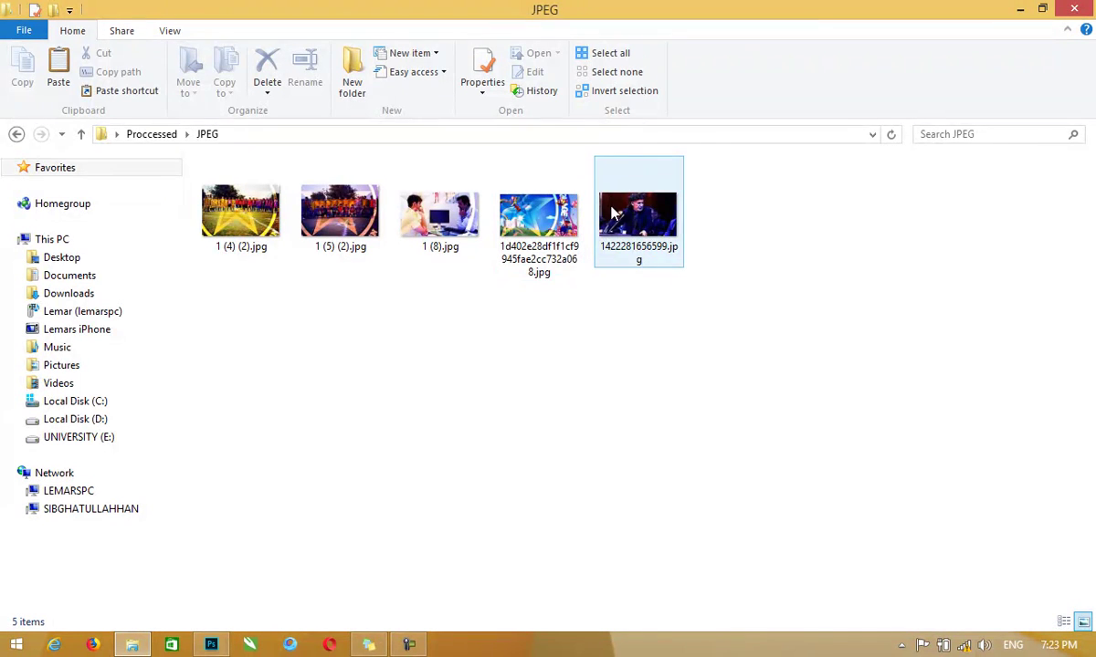
{"action": "left_click", "coordinate": [16, 134]}
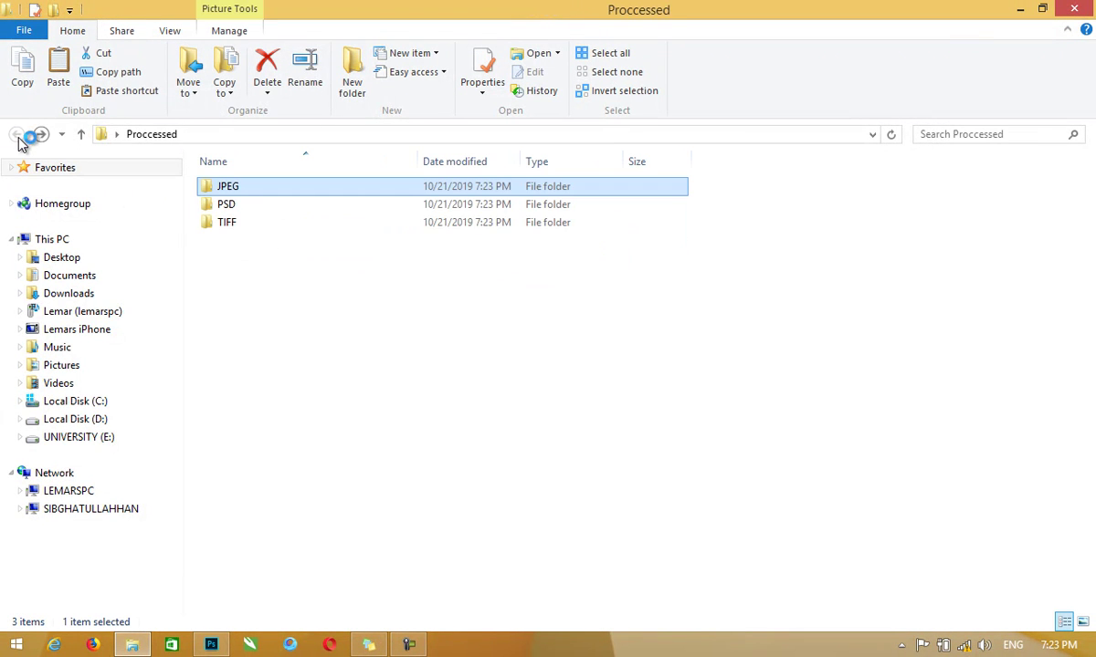
{"action": "double_click", "coordinate": [248, 208]}
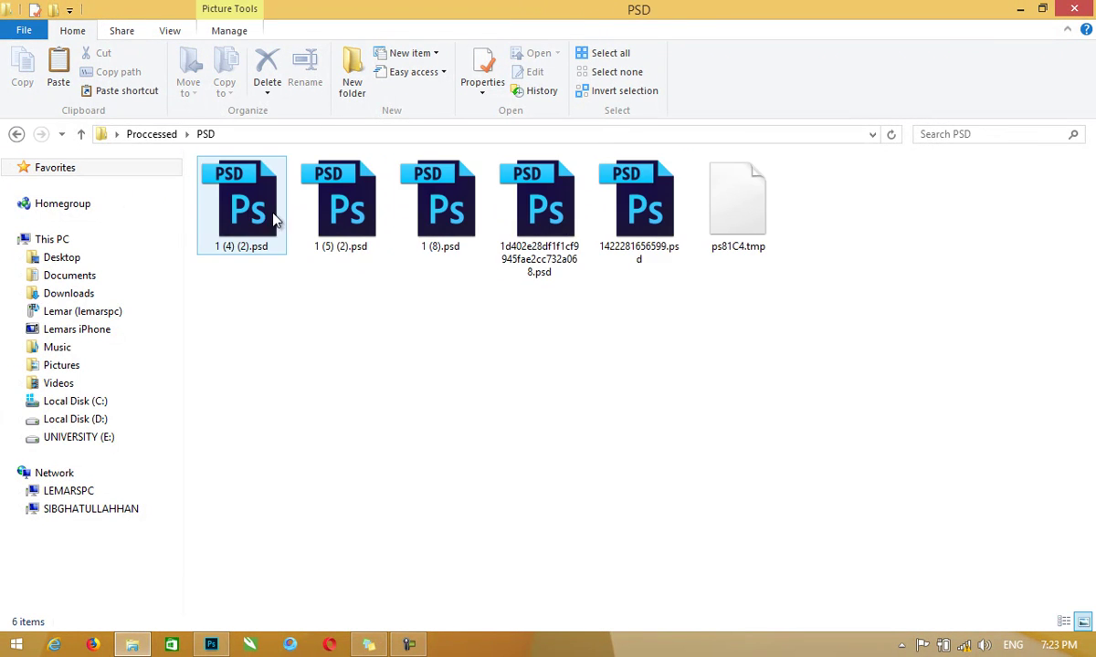
{"action": "left_click", "coordinate": [18, 135]}
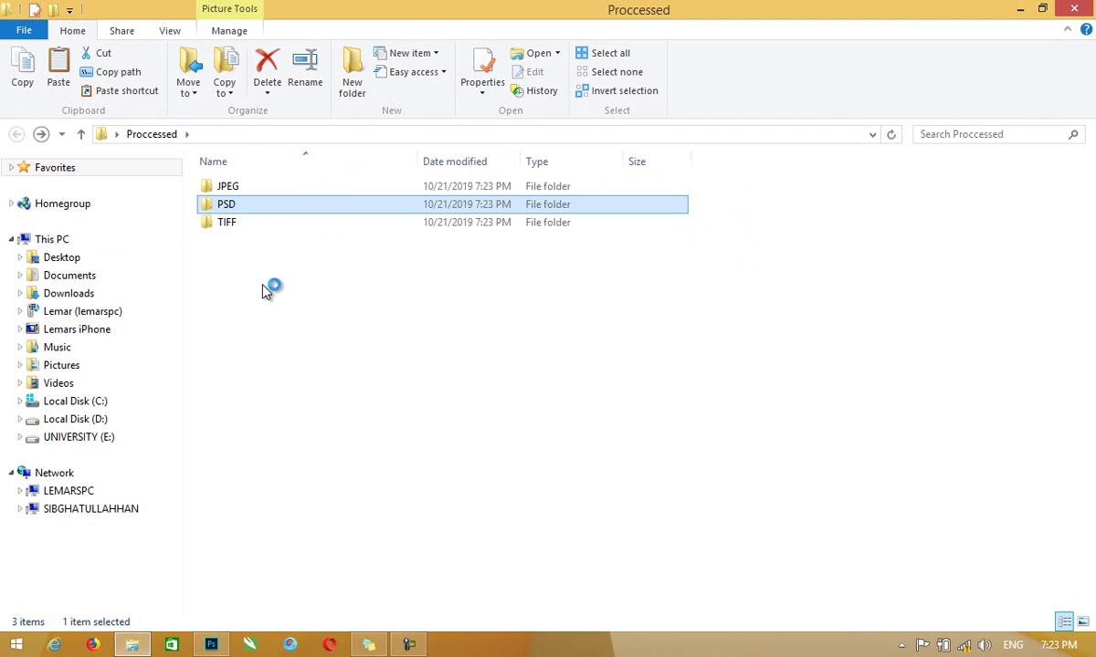
{"action": "double_click", "coordinate": [248, 229]}
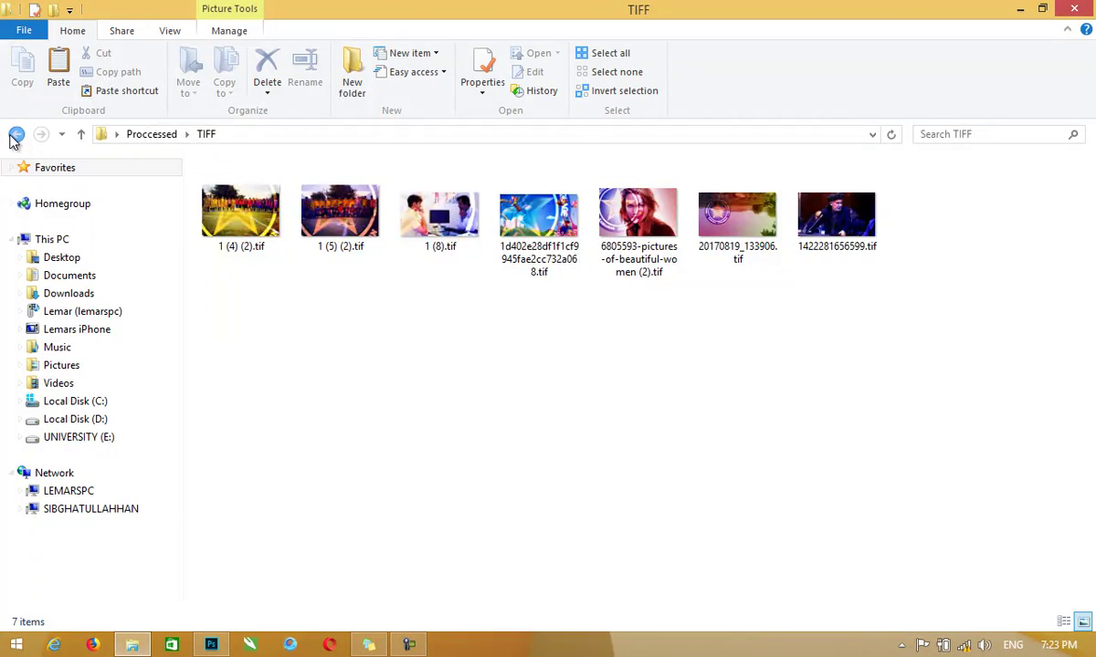
{"action": "left_click", "coordinate": [16, 135]}
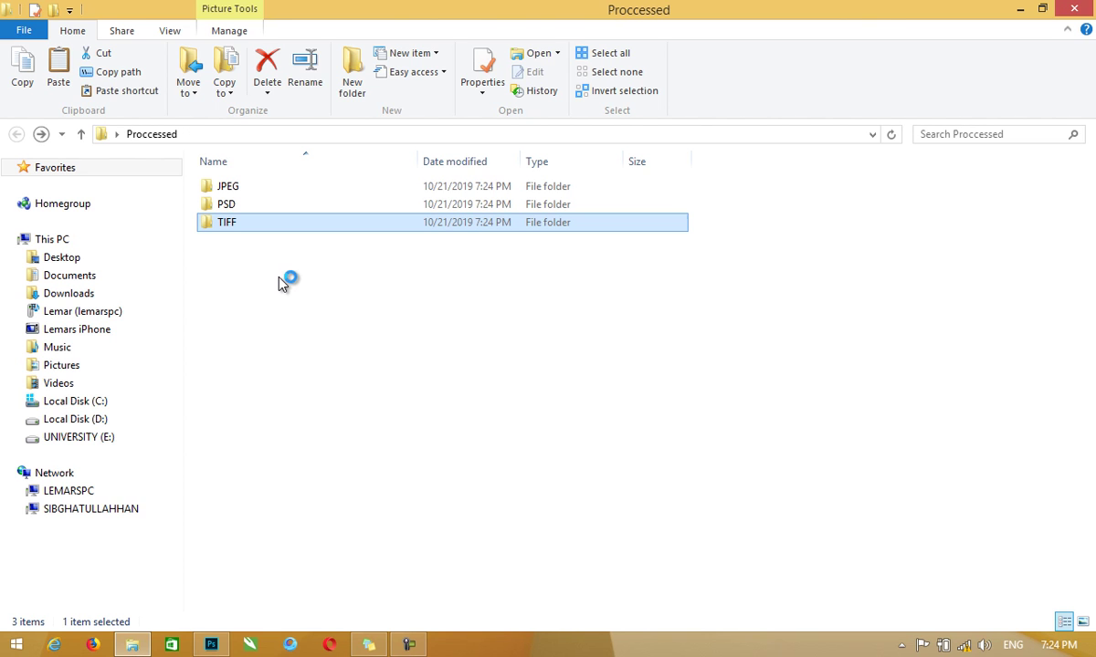
{"action": "double_click", "coordinate": [280, 196]}
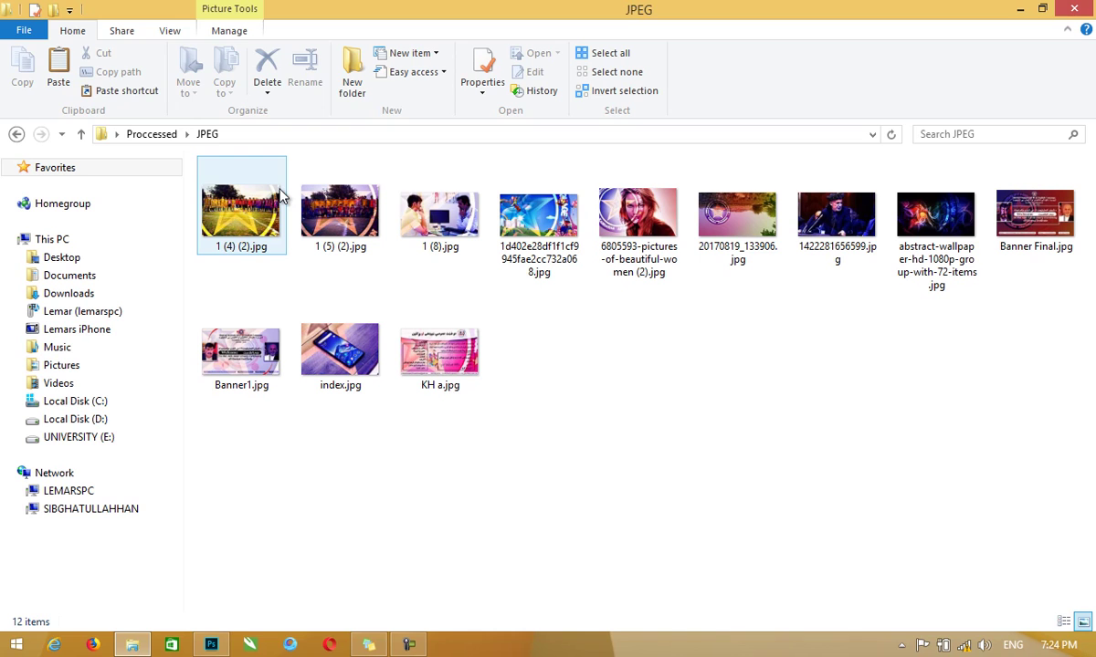